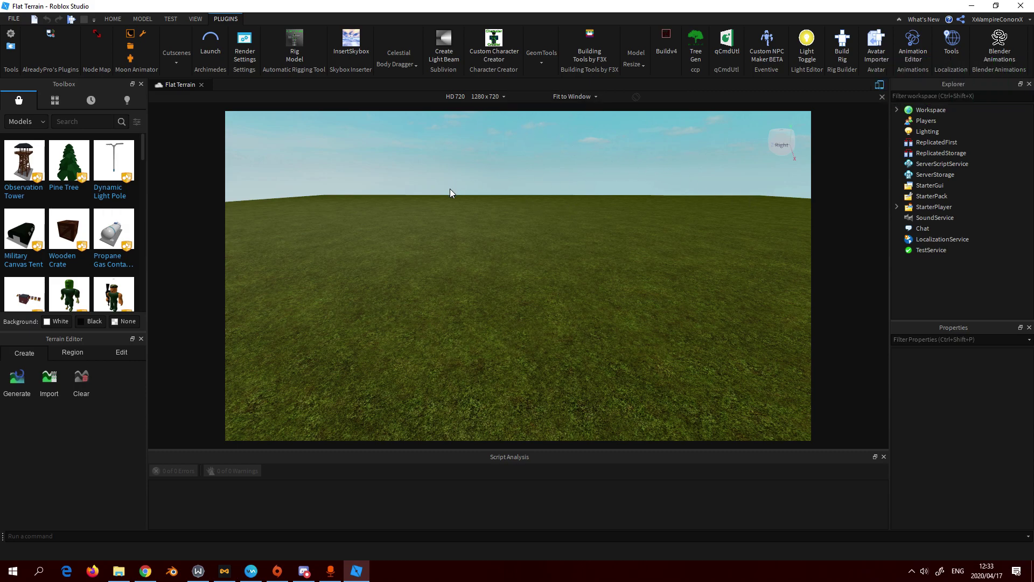
right_click_drag(520, 191, 519, 185)
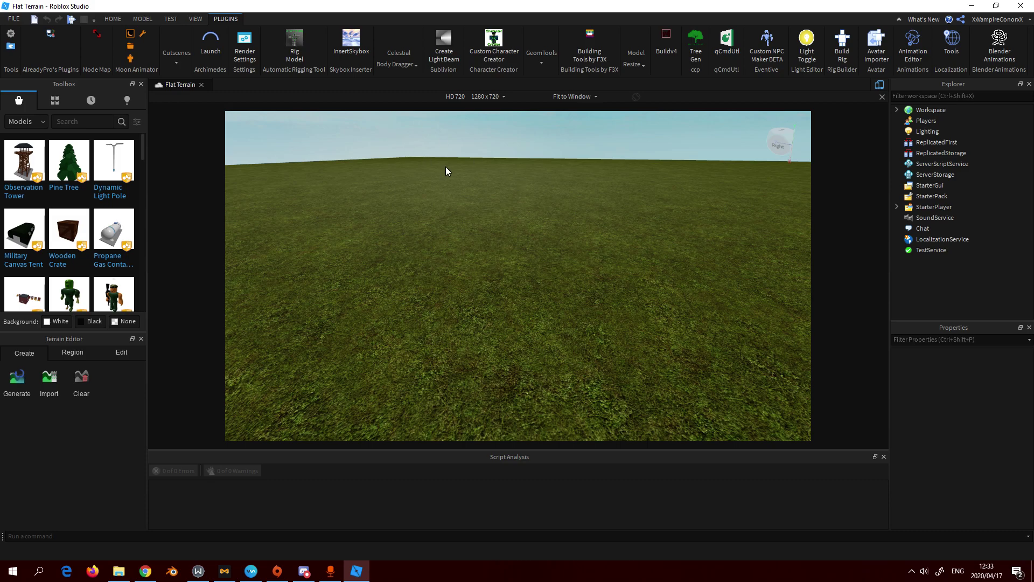
right_click_drag(445, 167, 445, 166)
scroll(445, 167, "down", 4)
scroll(400, 157, "down", 1)
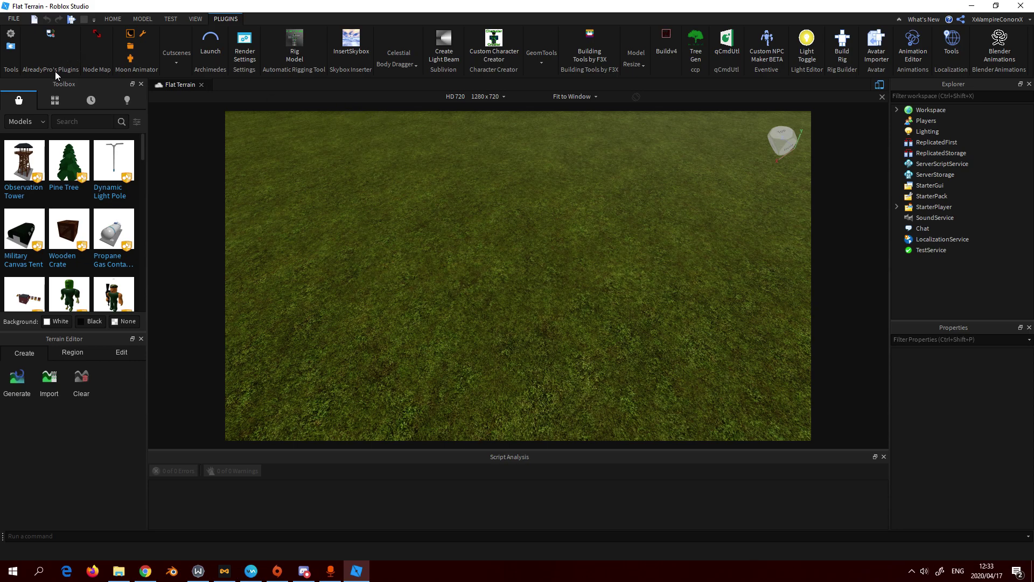
Spawn the avatar of the account's username at the origin with the Load Character plugin, and close the plugin window
left_click(48, 35)
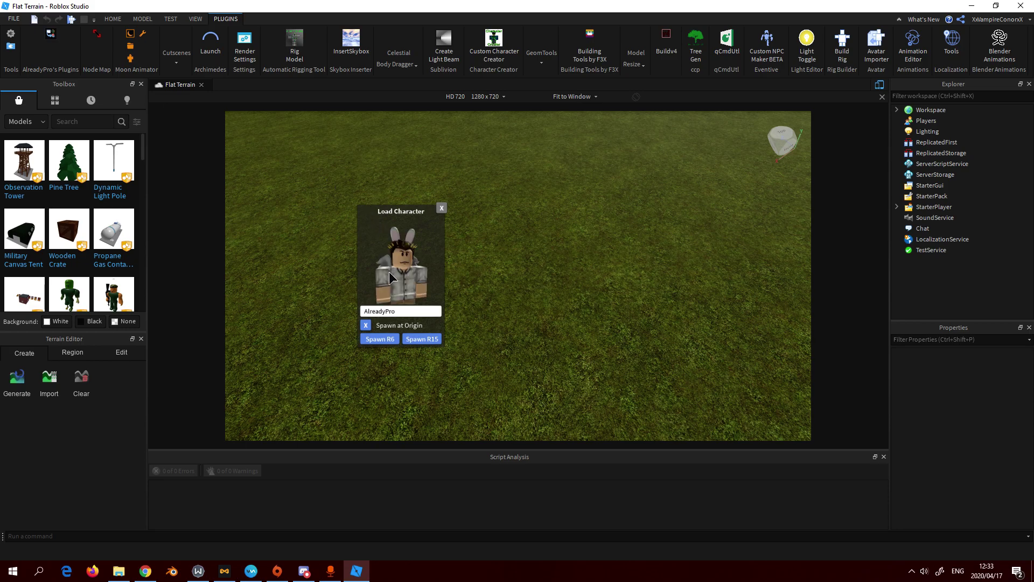
left_click(401, 312)
key("BackSpace")
key("BackSpace")
key("BackSpace")
key("BackSpace")
key("BackSpace")
key("BackSpace")
key("BackSpace")
key("BackSpace")
key("BackSpace")
key("BackSpace")
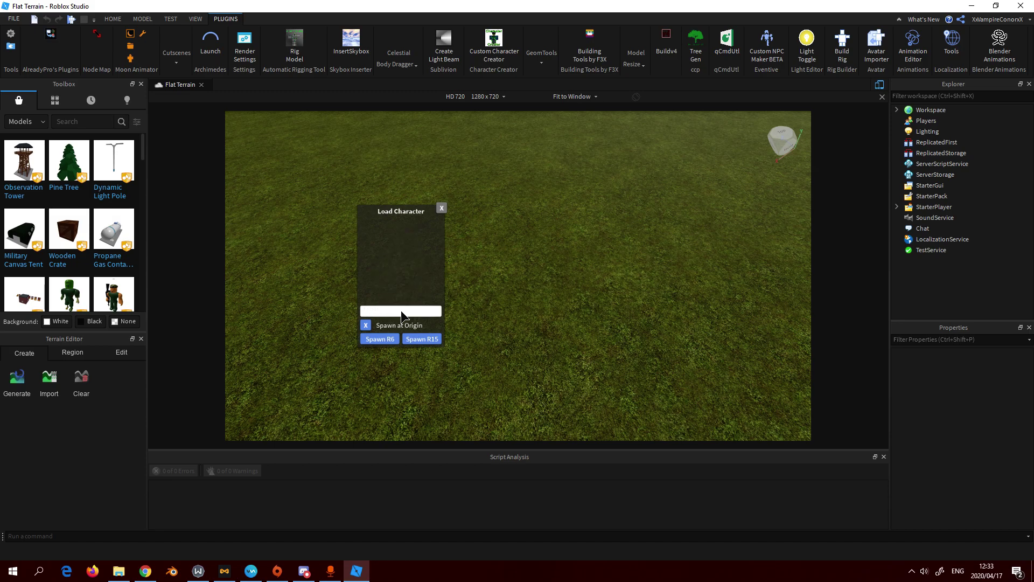
type("XxVampireConorxX")
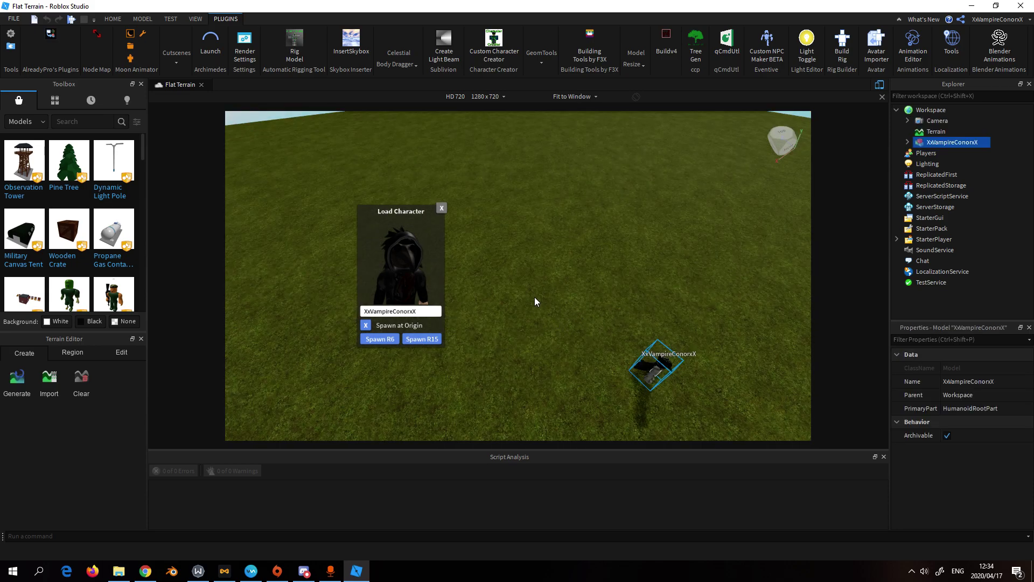
key("d")
right_click_drag(534, 297, 532, 297)
key("w")
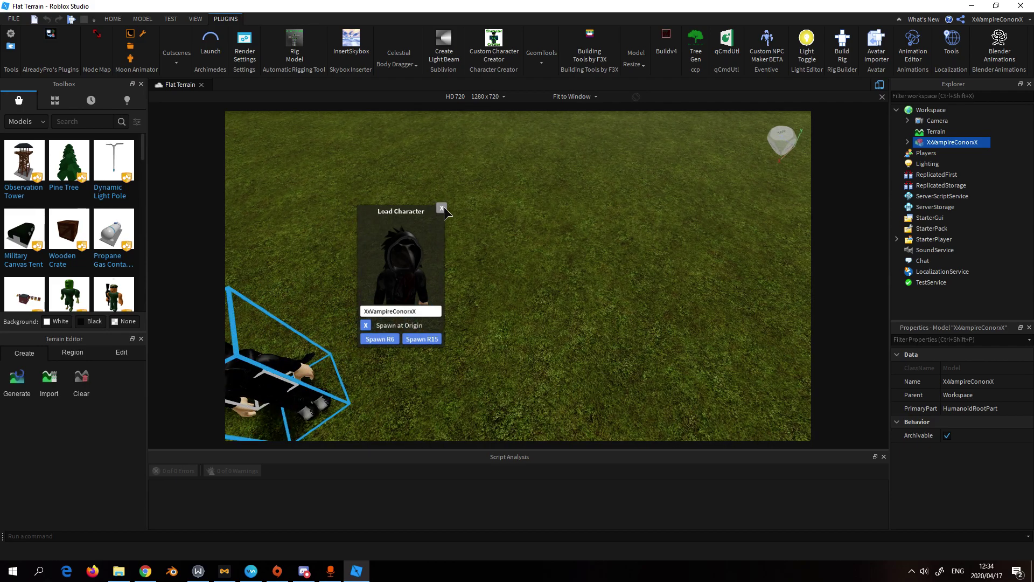
left_click(442, 208)
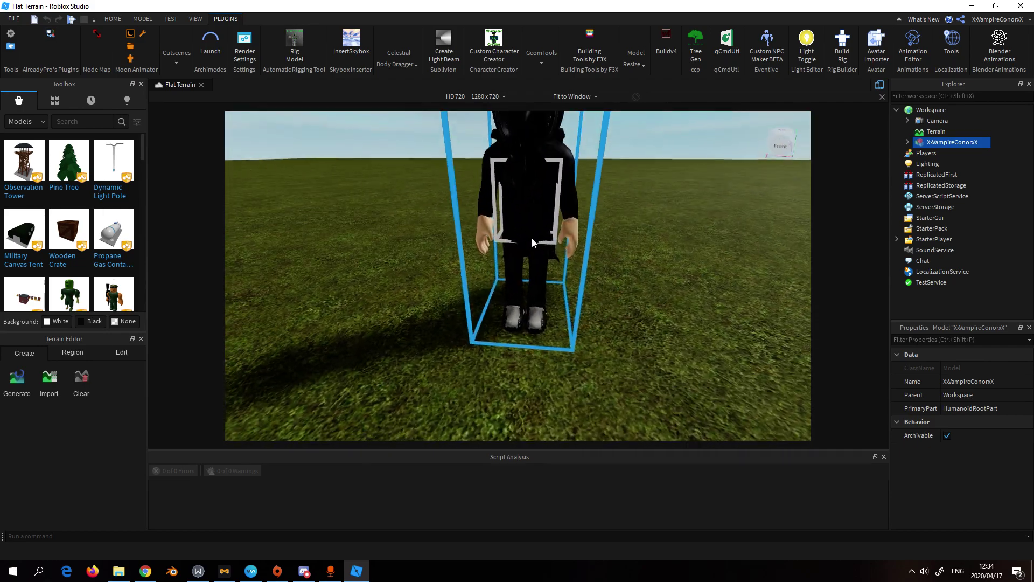
Load the spawned character as the rig model in the Blender Animations plugin
left_click(650, 235)
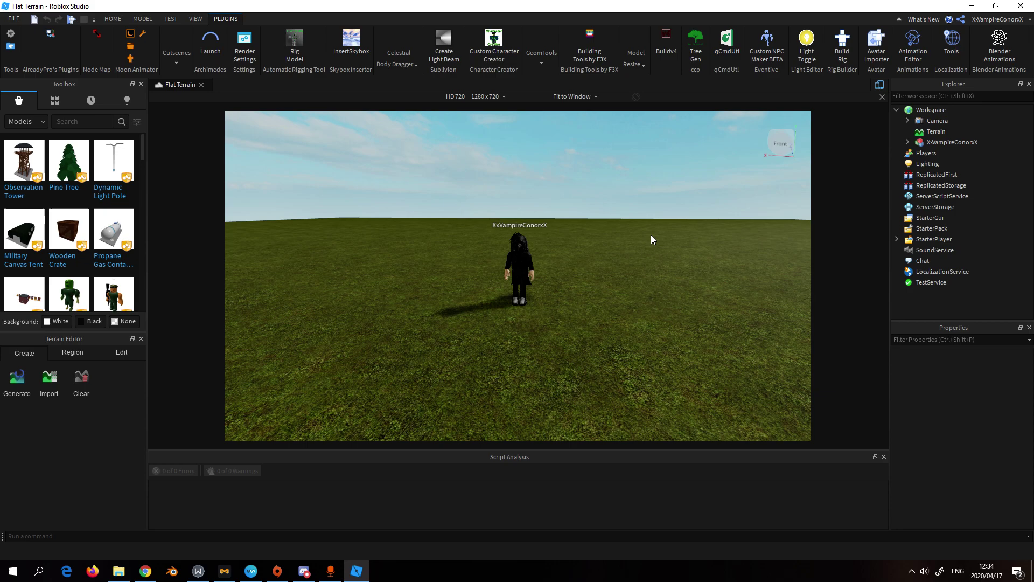
right_click_drag(651, 234, 649, 233)
key("w")
left_click(521, 261)
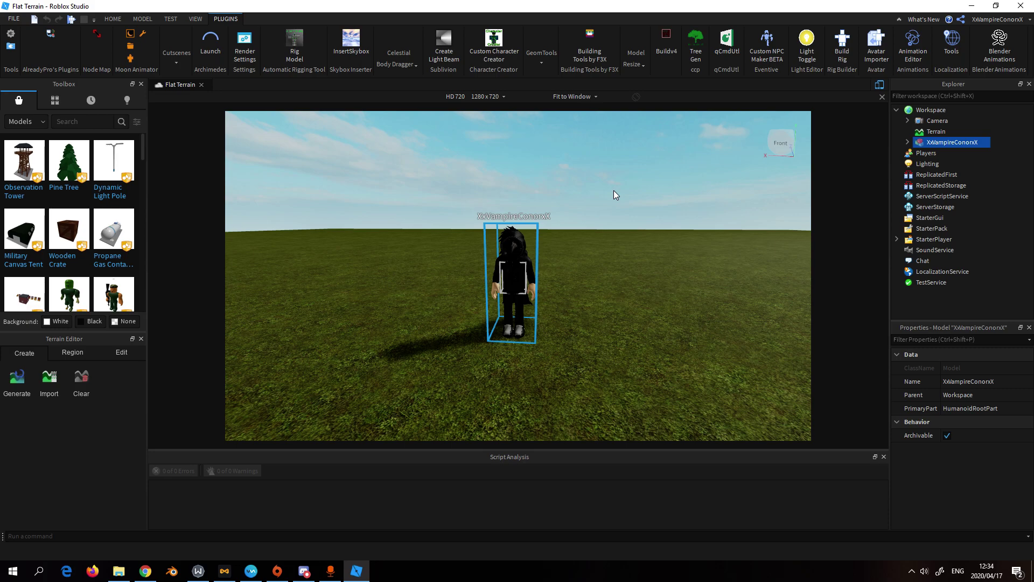
left_click(1000, 43)
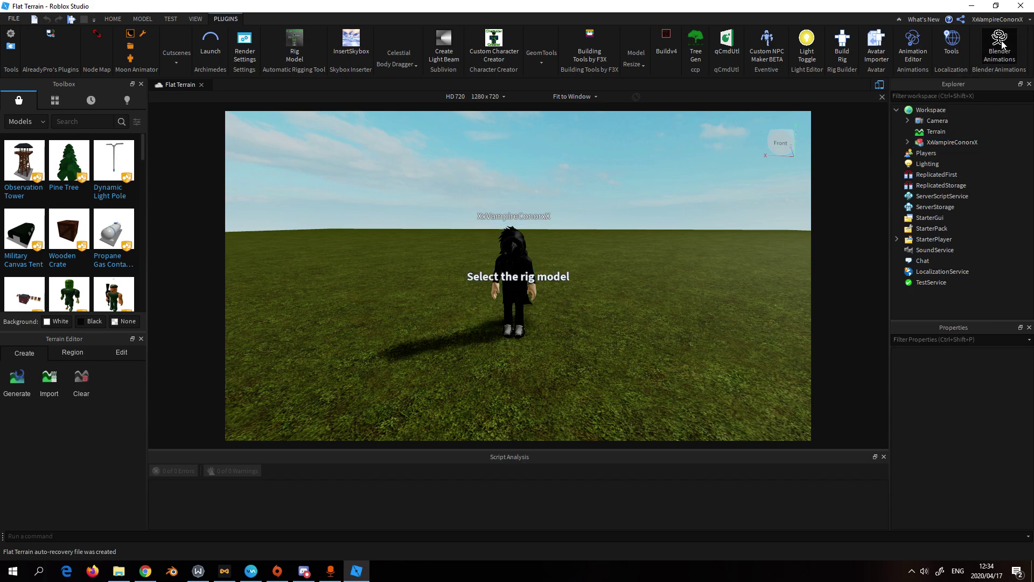
left_click(520, 263)
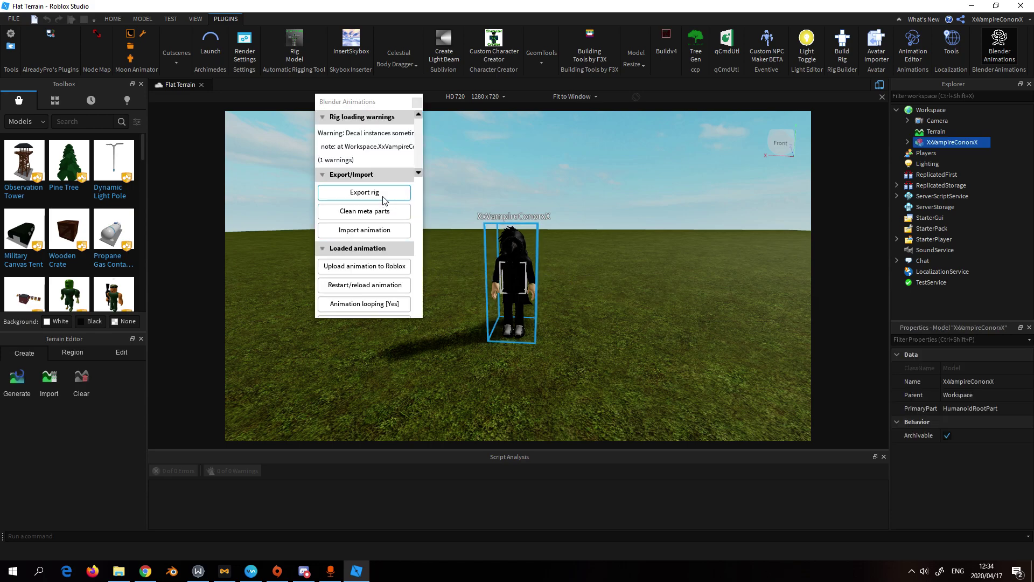
Export the rig as an Object Model file named "My rig" in the ROBLOX STUDIO STUFF folder
left_click(382, 200)
left_click(377, 193)
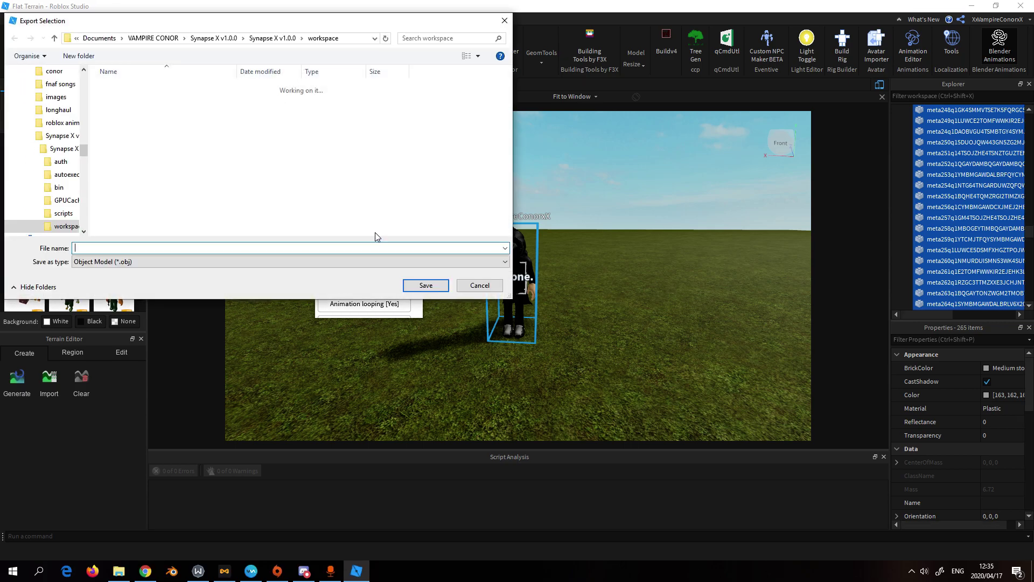
left_click(157, 37)
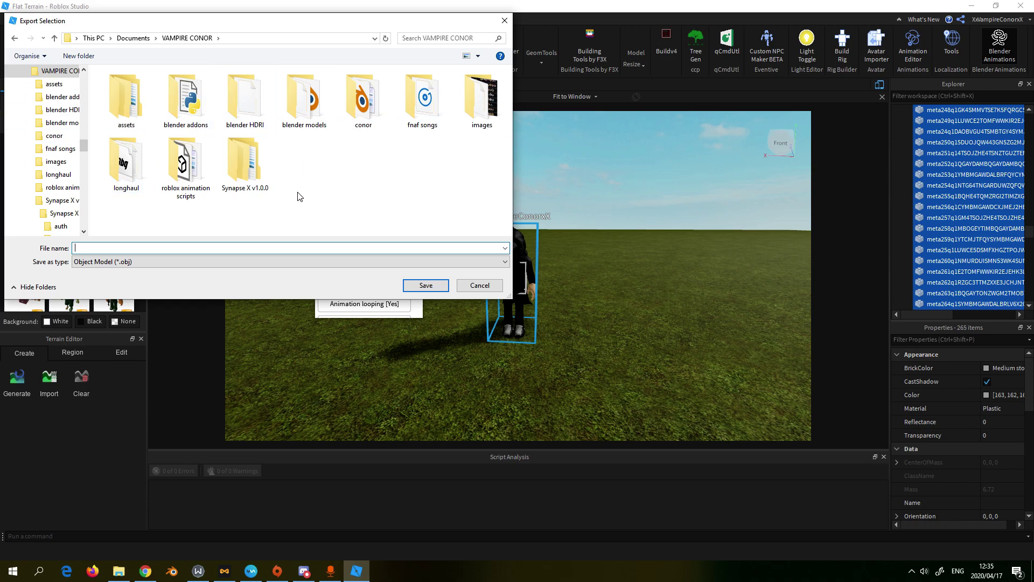
double_click(362, 98)
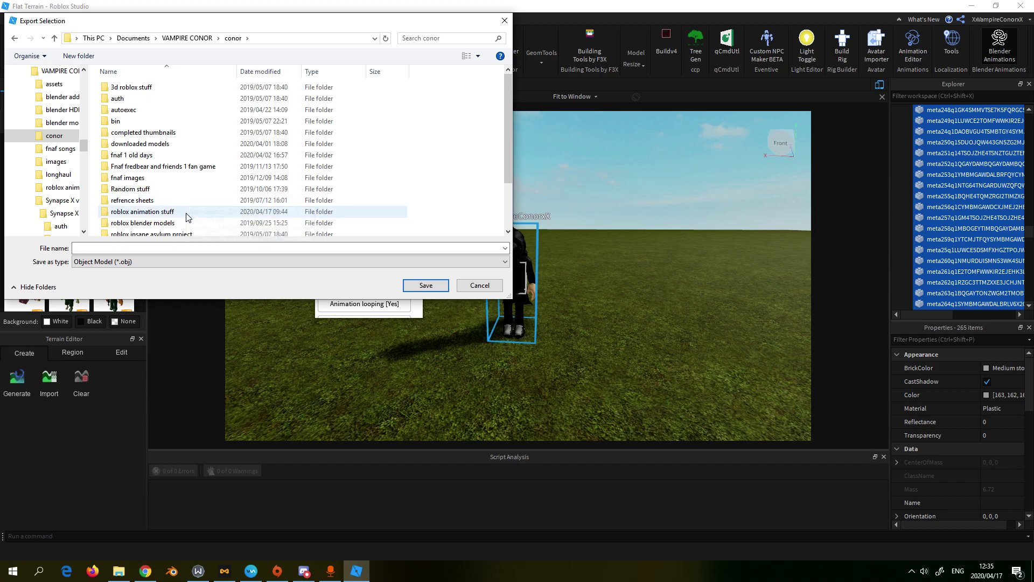
scroll(183, 216, "down", 1)
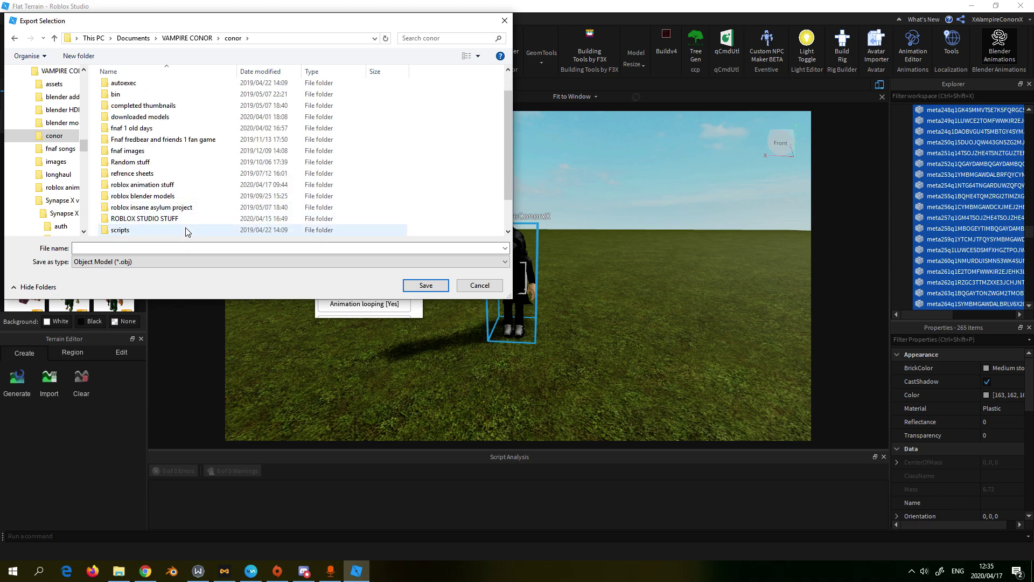
double_click(185, 224)
scroll(180, 223, "down", 1)
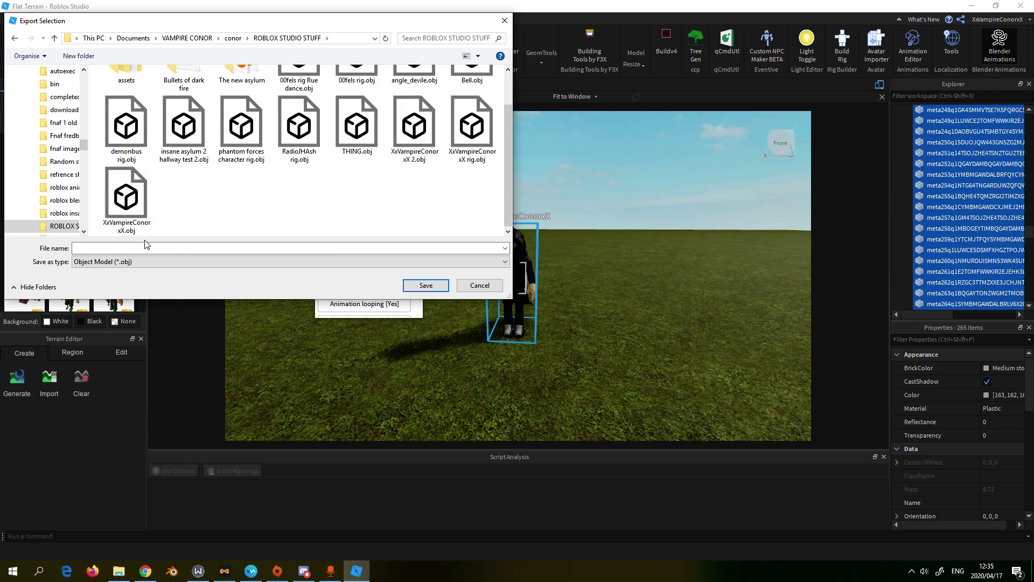
left_click(140, 247)
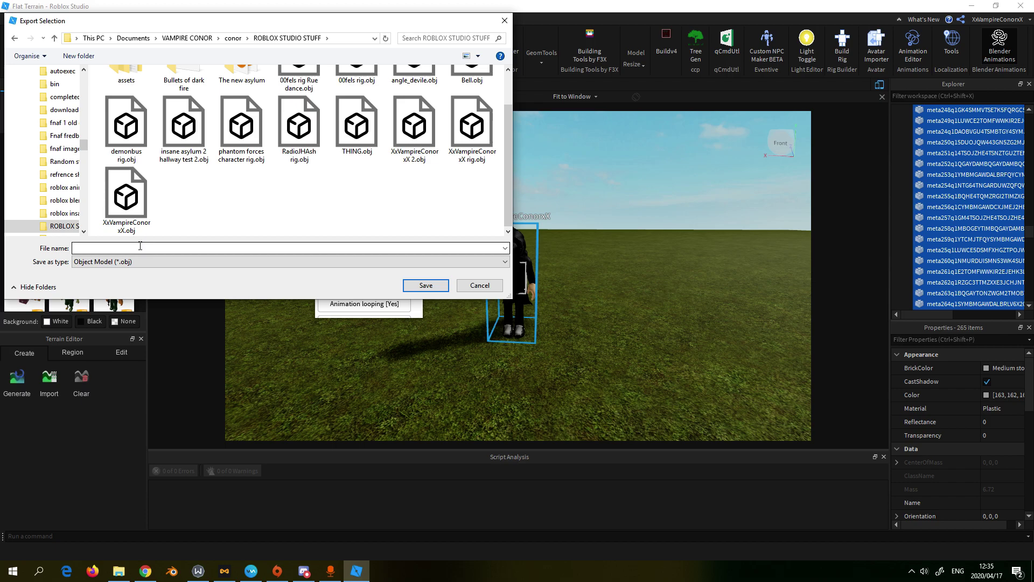
left_click(141, 248)
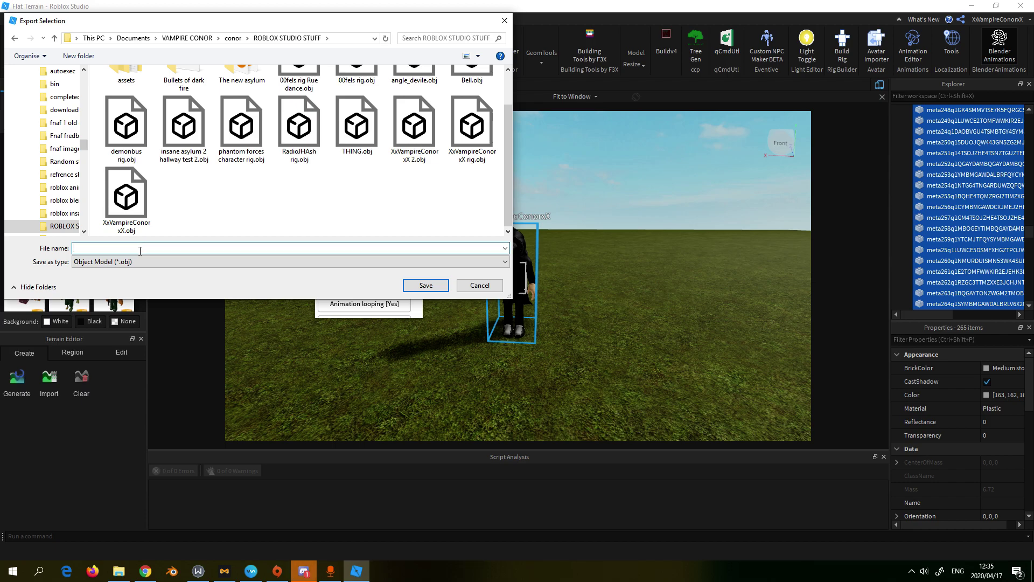
type("My")
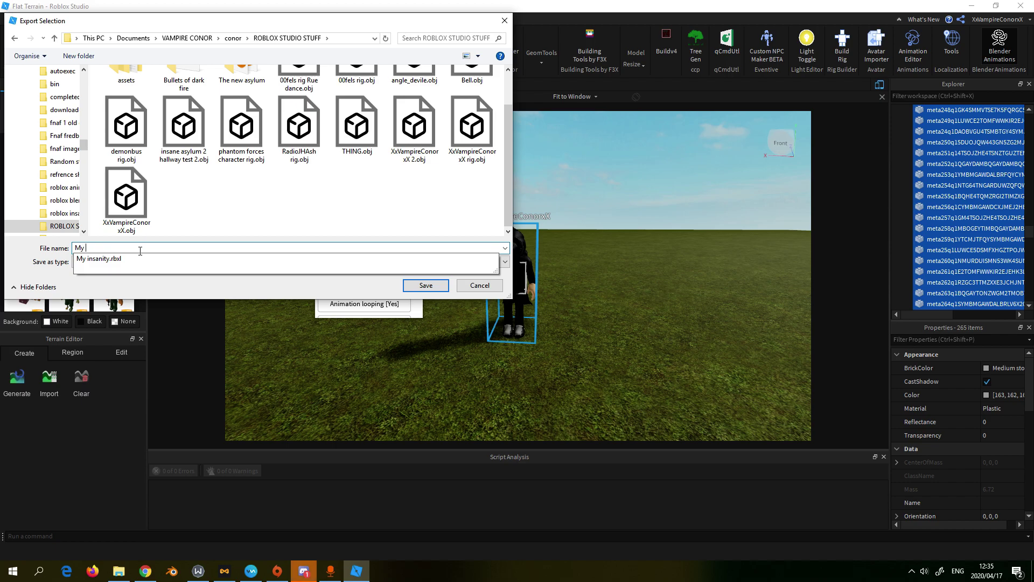
type(" rig")
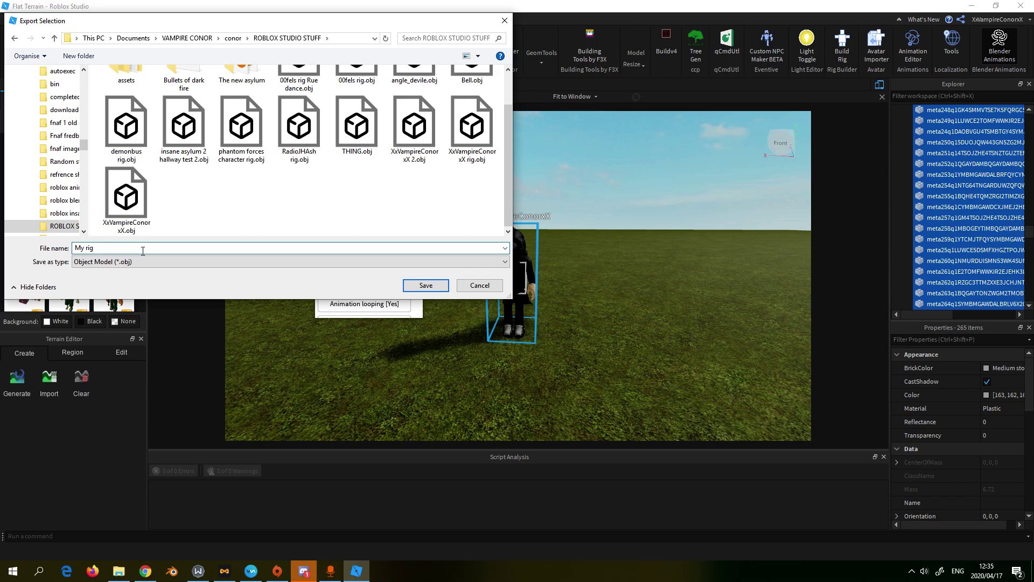
left_click(421, 286)
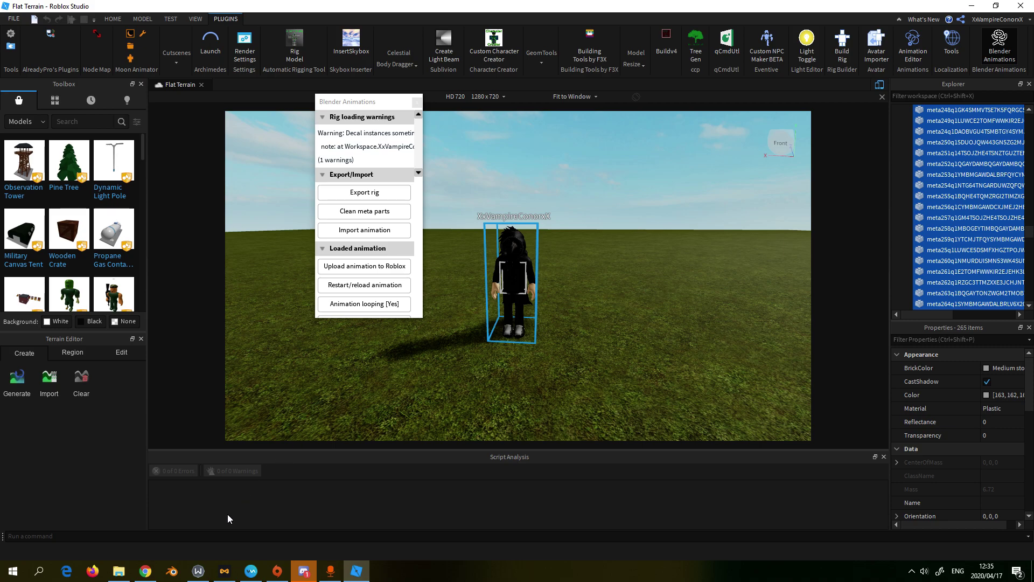
Switch to Blender, dismiss the splash screen and delete the default cube
left_click(173, 572)
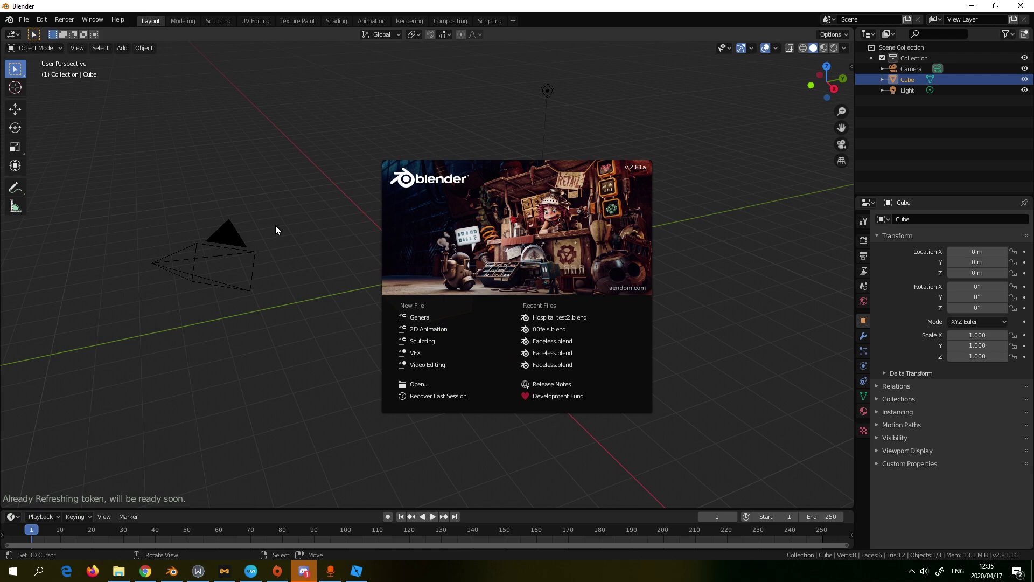
left_click(312, 226)
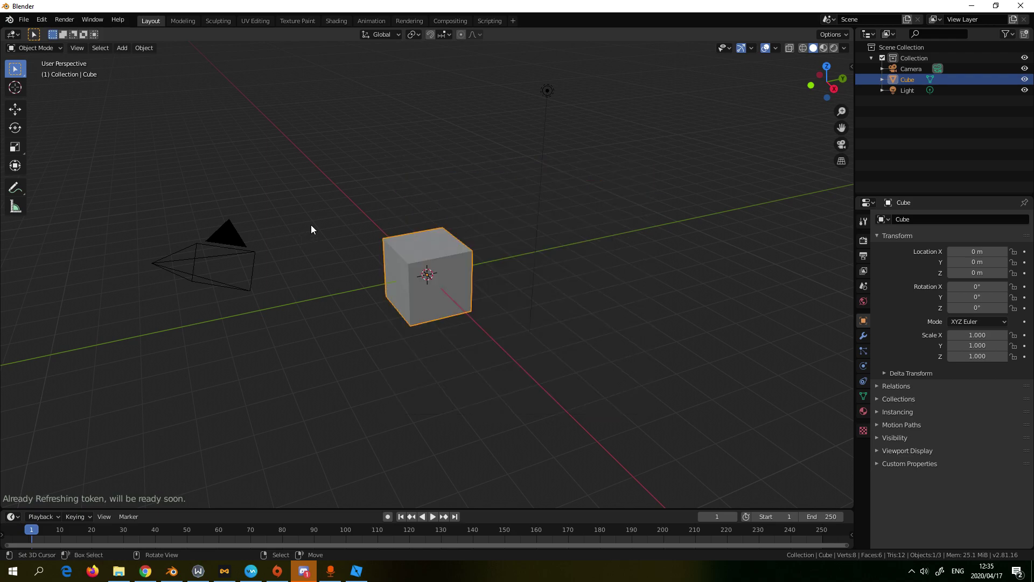
key("x")
left_click(319, 227)
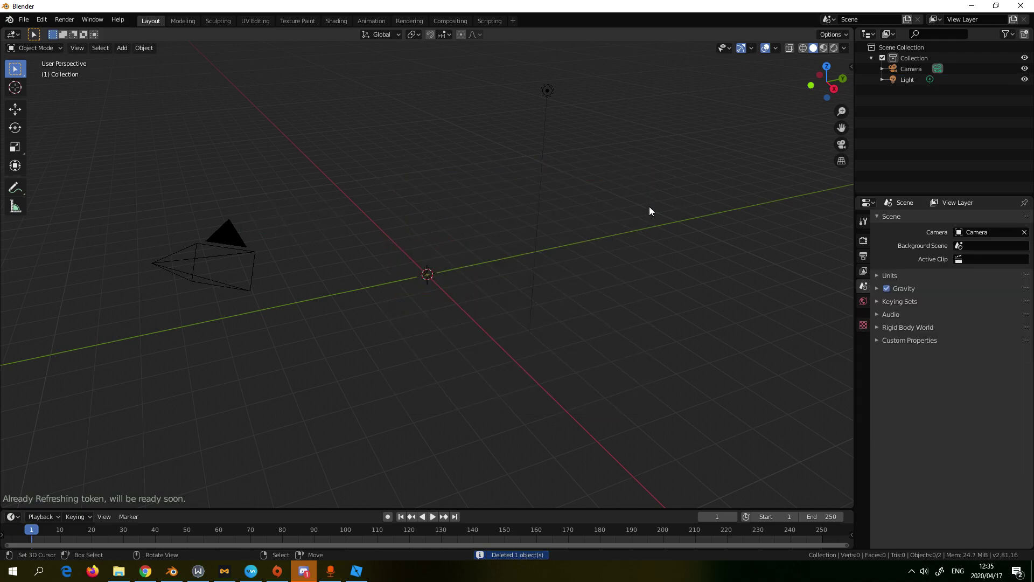
Search the add-on preferences for "rb" to check whether the Rbx Animations add-on is enabled, and close the preferences
left_click(45, 25)
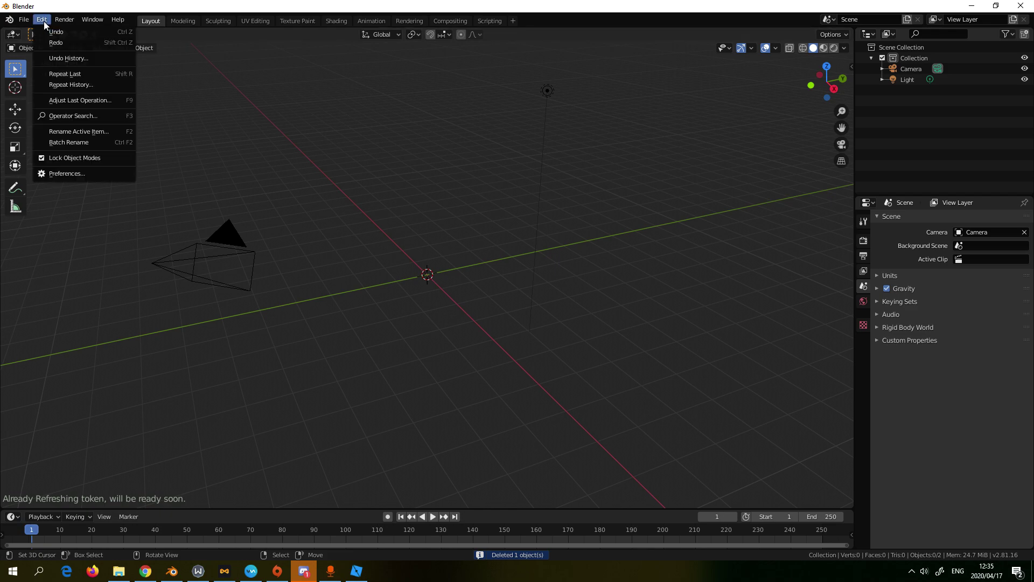
left_click(78, 175)
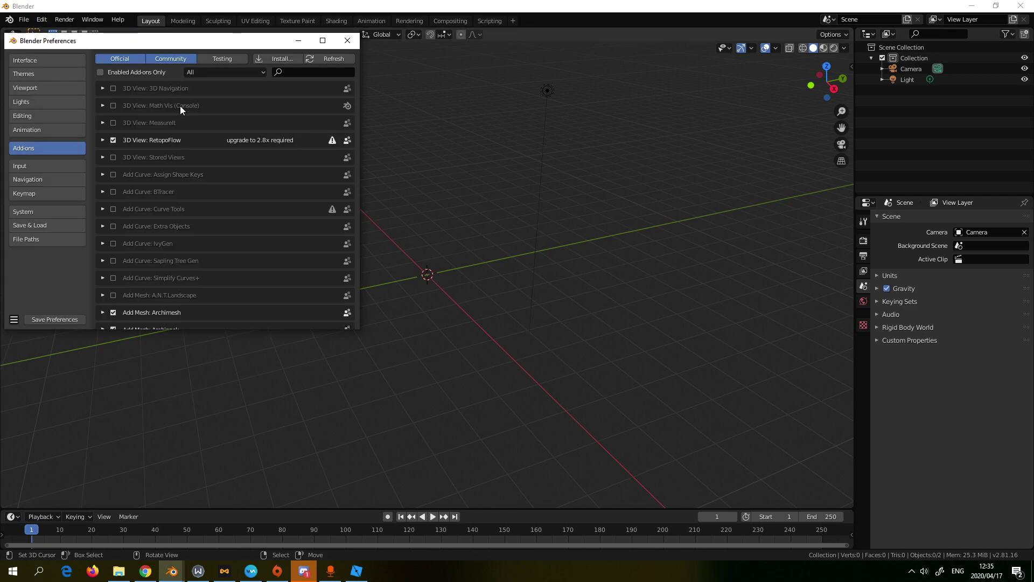
left_click(292, 72)
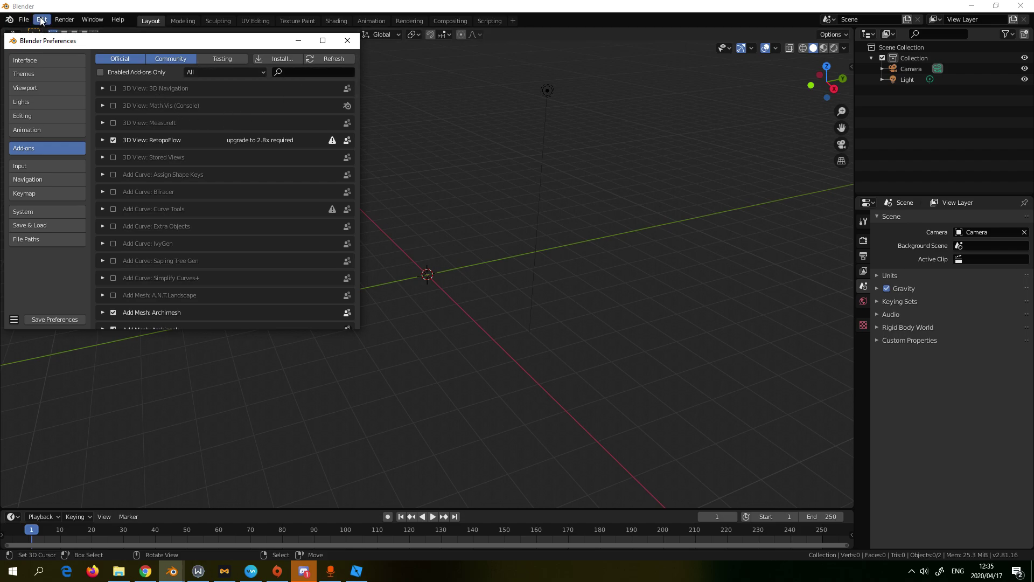
left_click(290, 71)
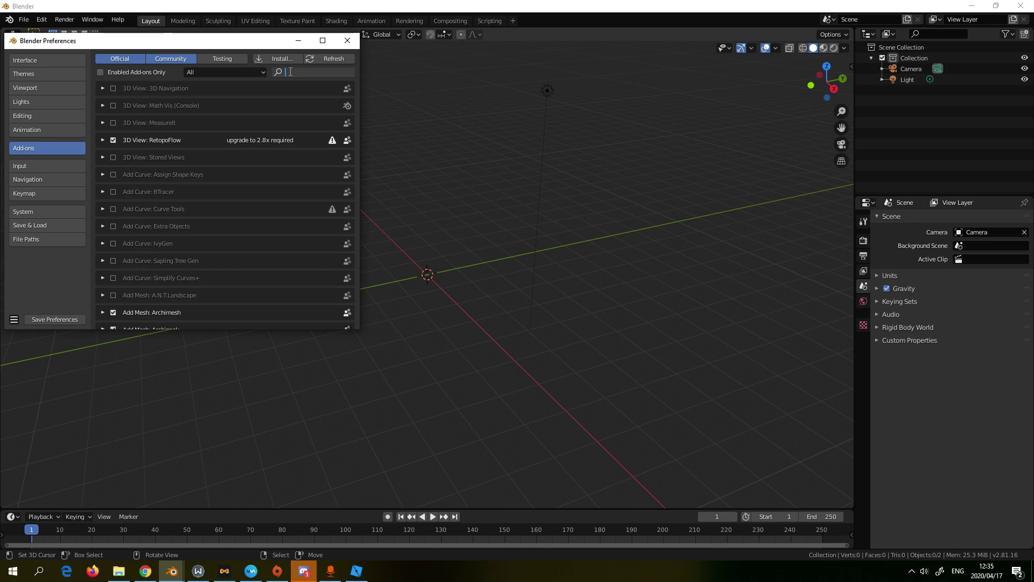
type("rb")
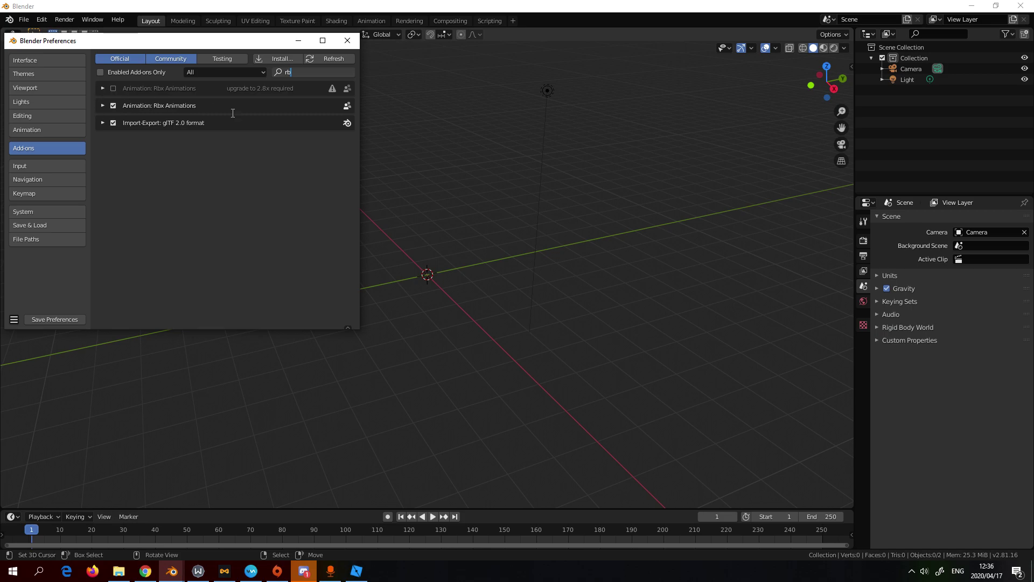
left_click(155, 107)
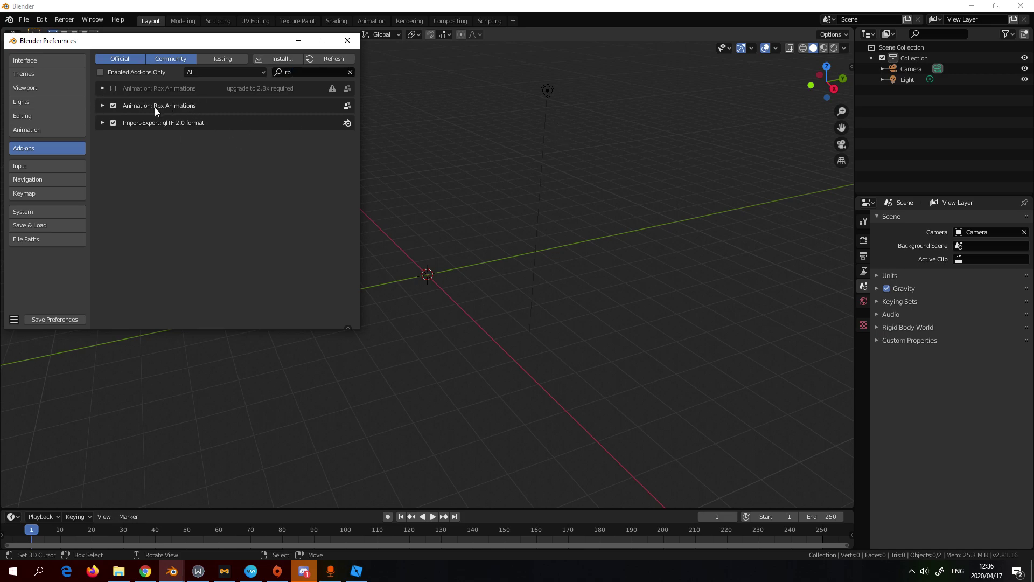
left_click(347, 40)
Import My rig.obj from the ROBLOX STUDIO STUFF folder using the Rbx Animations rig import
left_click(24, 19)
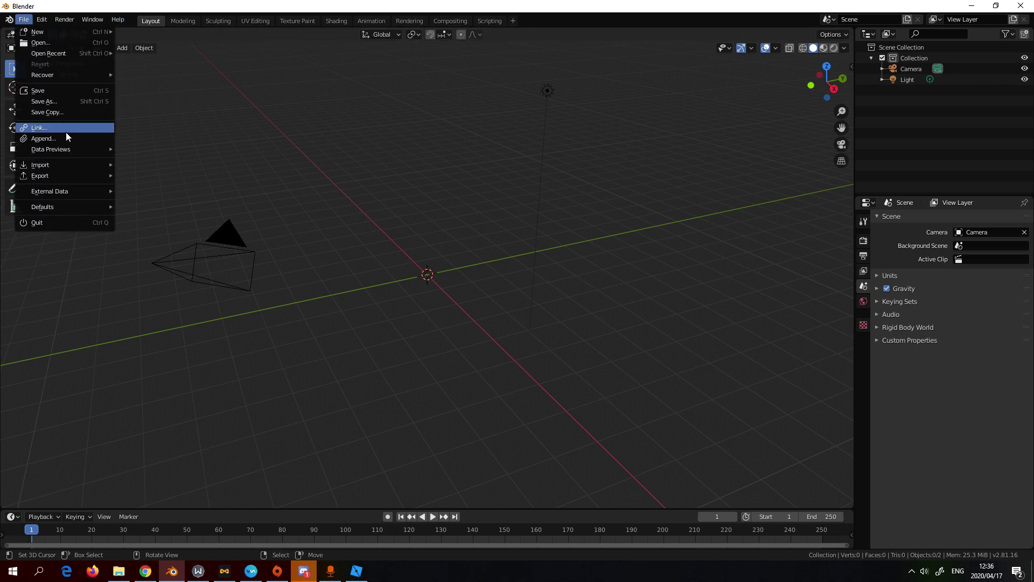
mouse_move(107, 168)
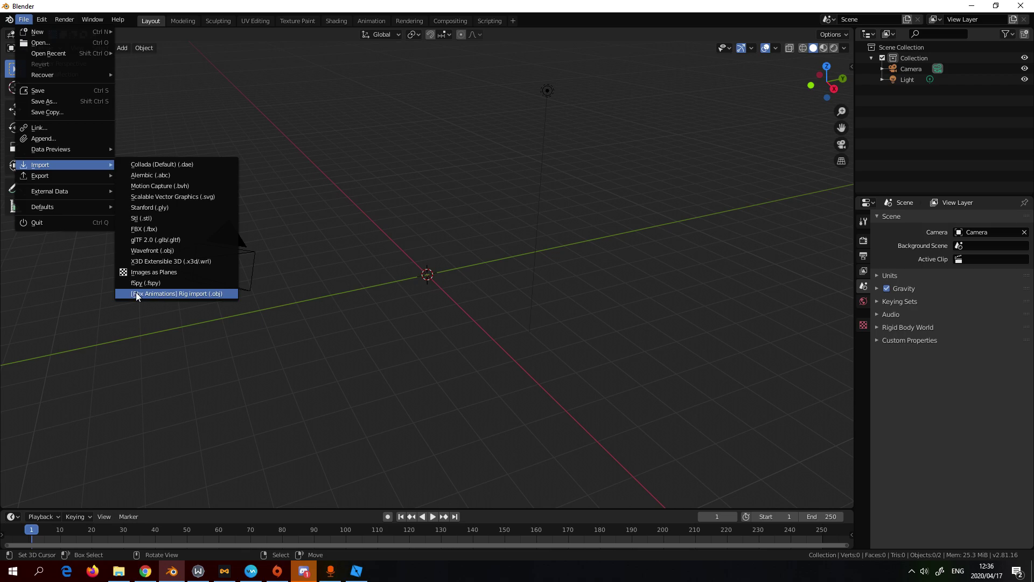
left_click(179, 292)
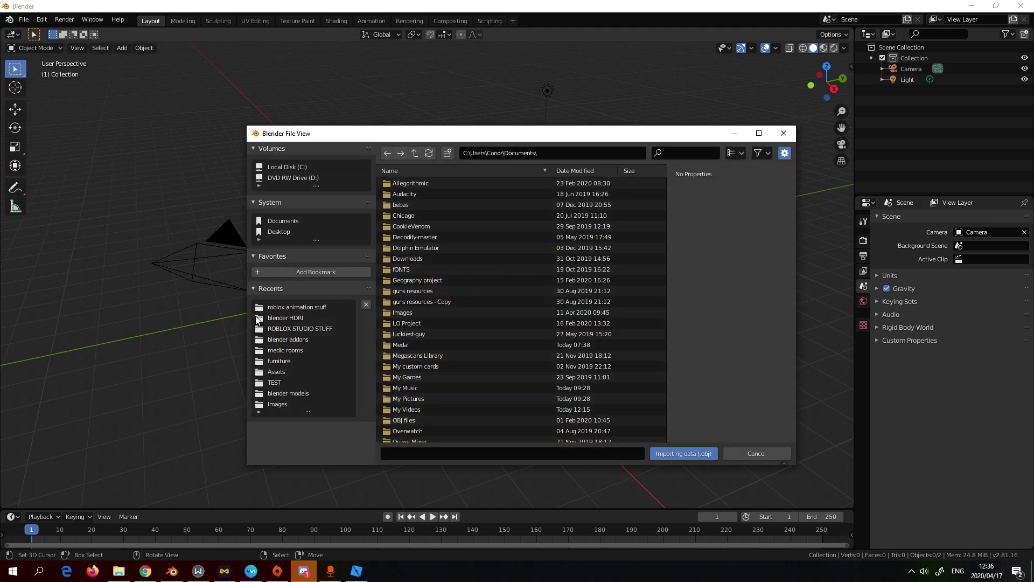
left_click(299, 330)
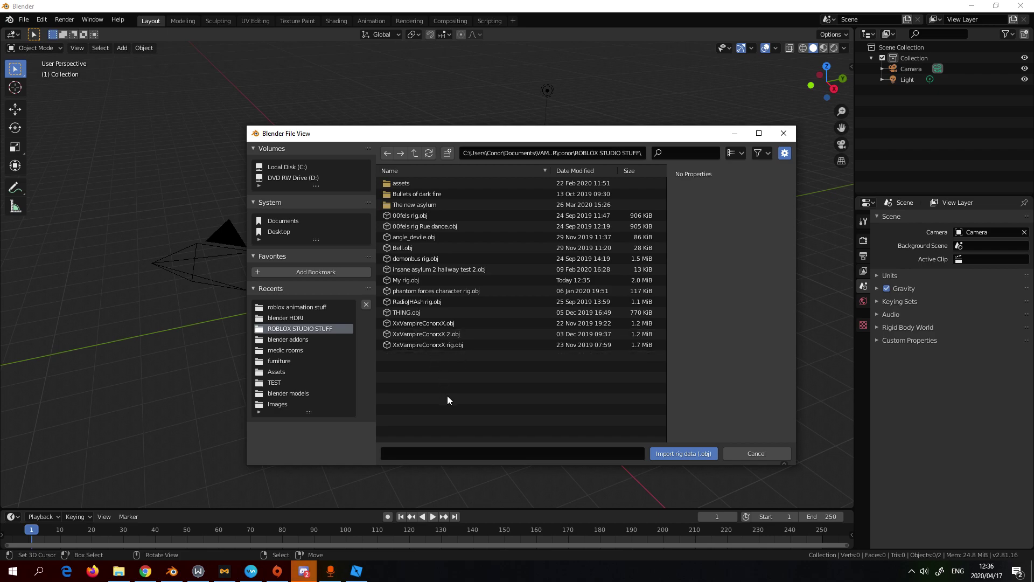
left_click(425, 281)
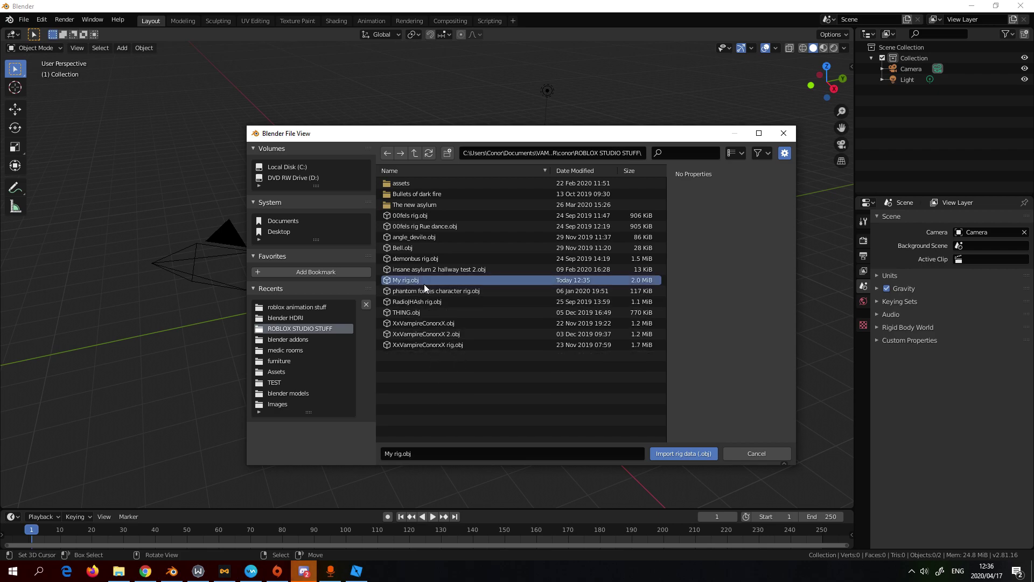
left_click(675, 452)
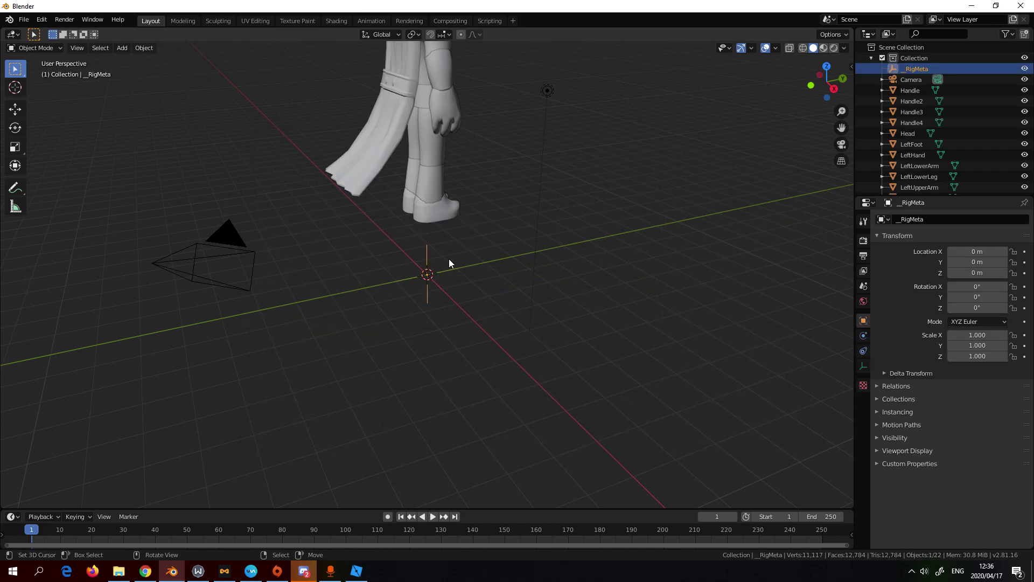
Switch the viewport to rendered shading and look over the imported character's textures
scroll(449, 263, "down", 5)
key("shift+grave")
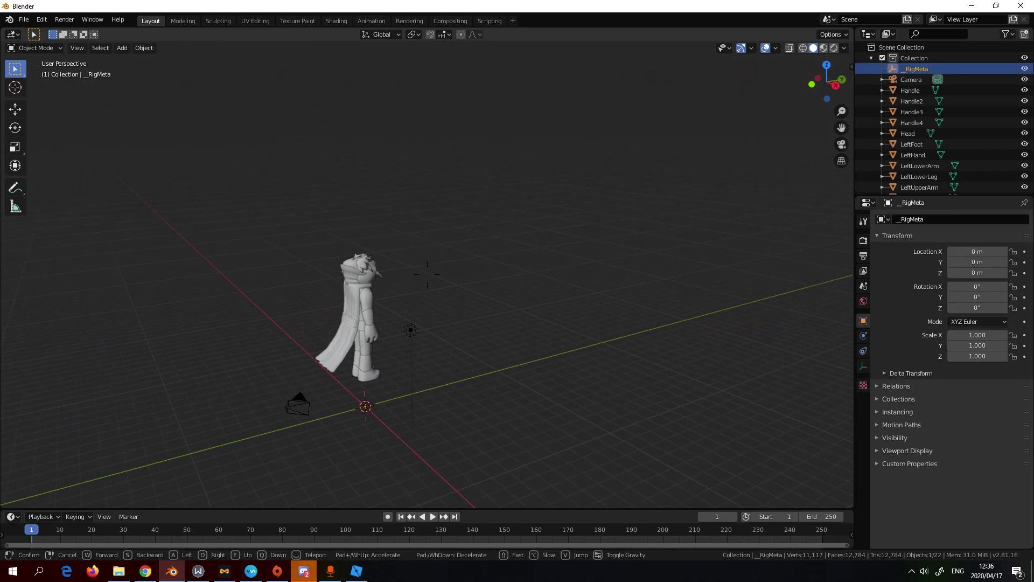
key("w")
key("d")
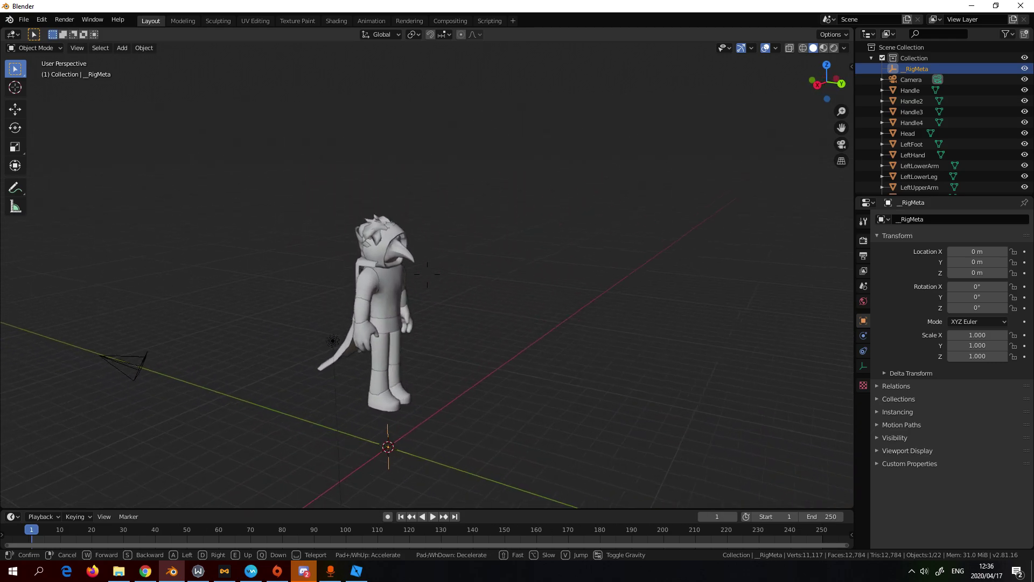
left_click(428, 274)
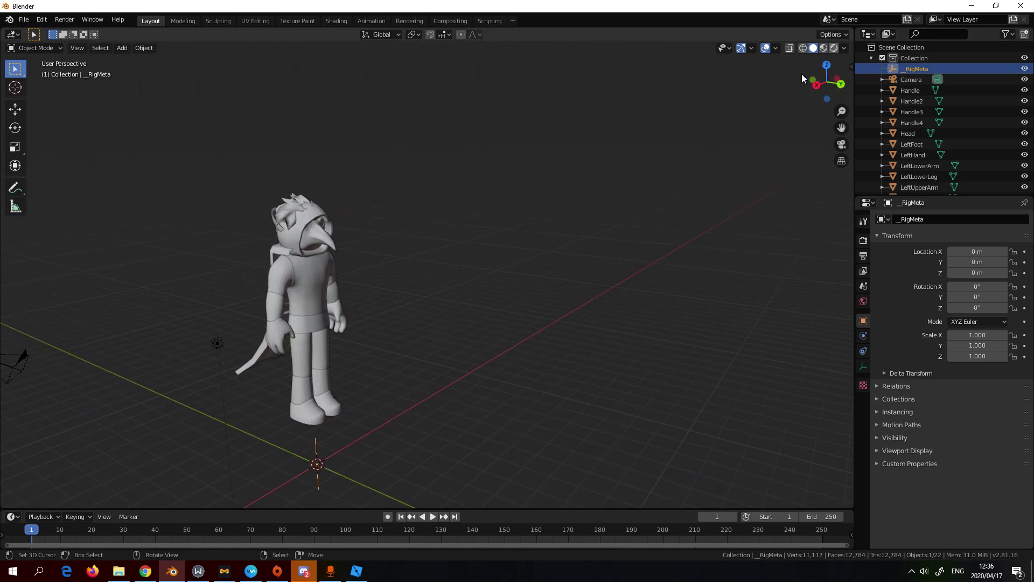
left_click(831, 52)
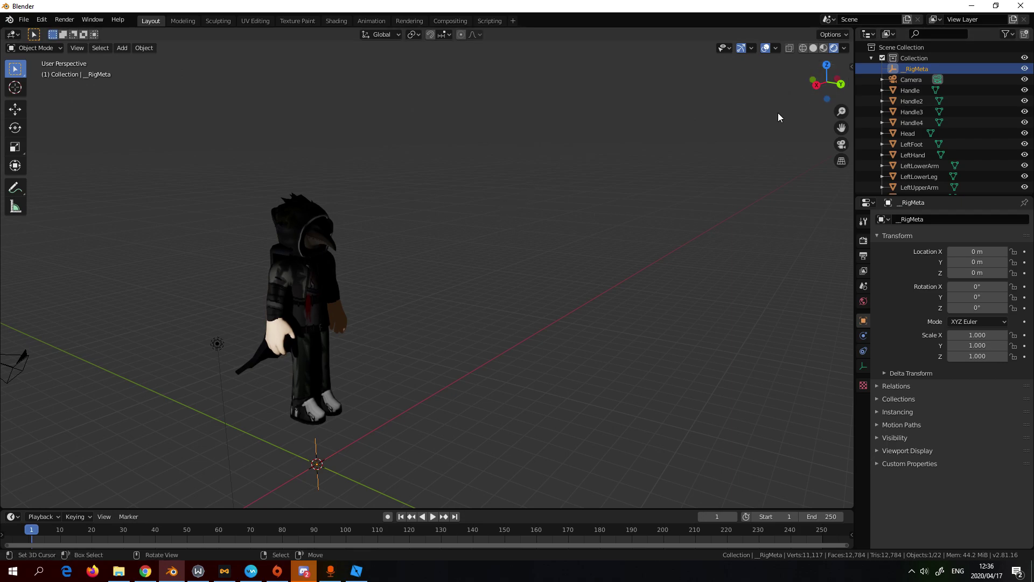
key("shift+grave")
left_click(429, 272)
left_click(448, 267)
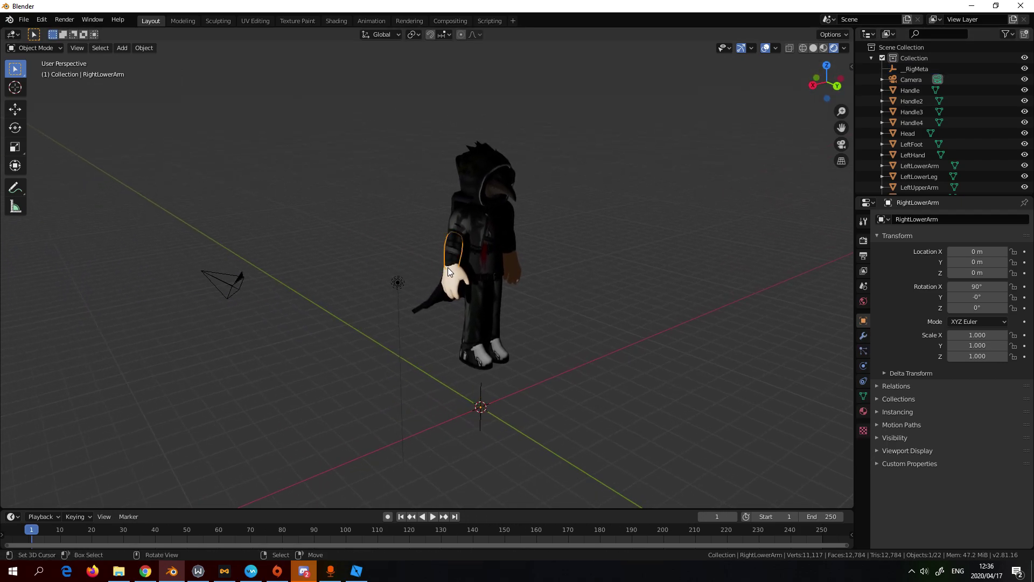
left_click(385, 252)
Rebuild the imported character's rig with the Rbx Animations add-on
left_click(851, 66)
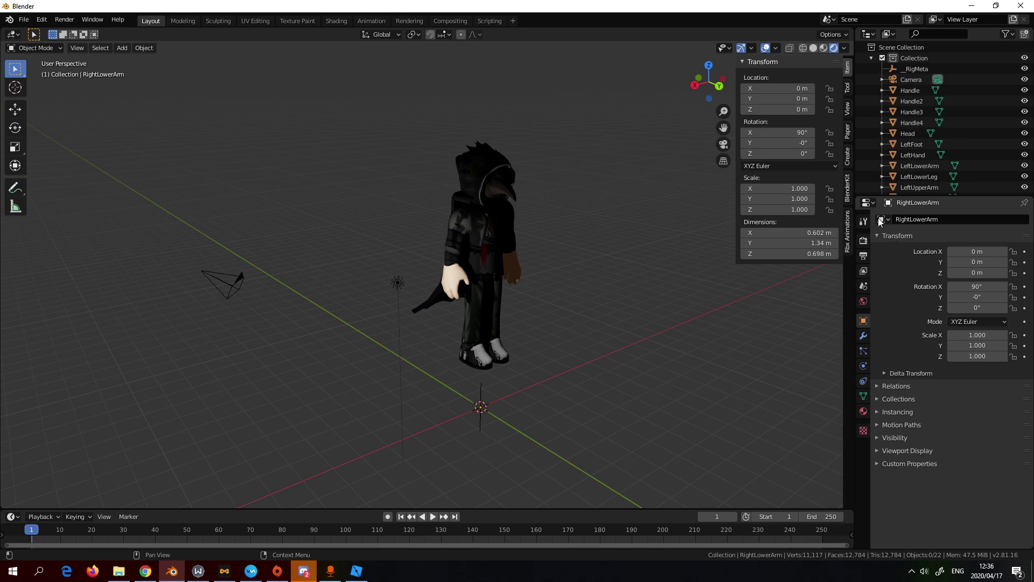
left_click(848, 233)
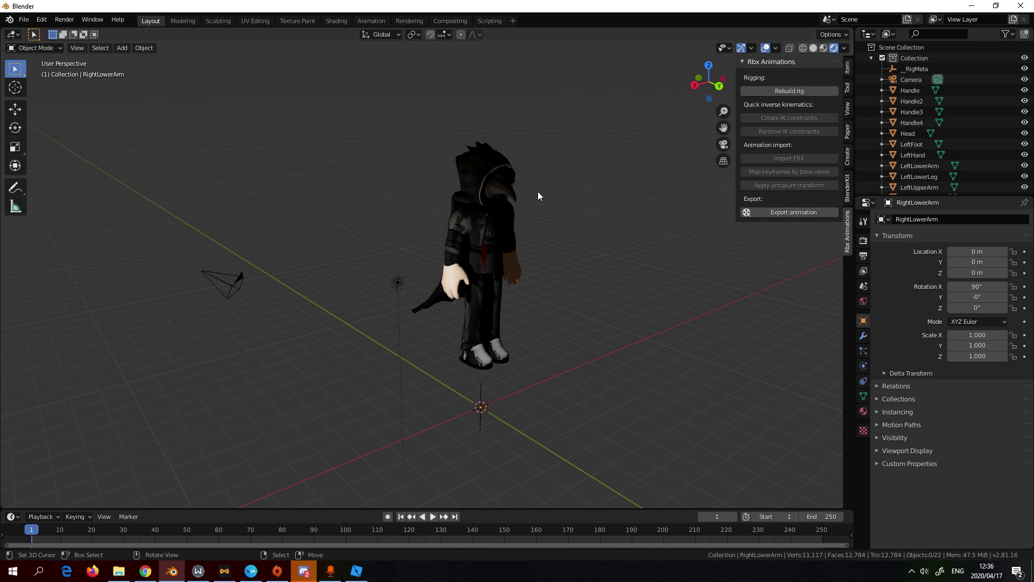
left_click(492, 238)
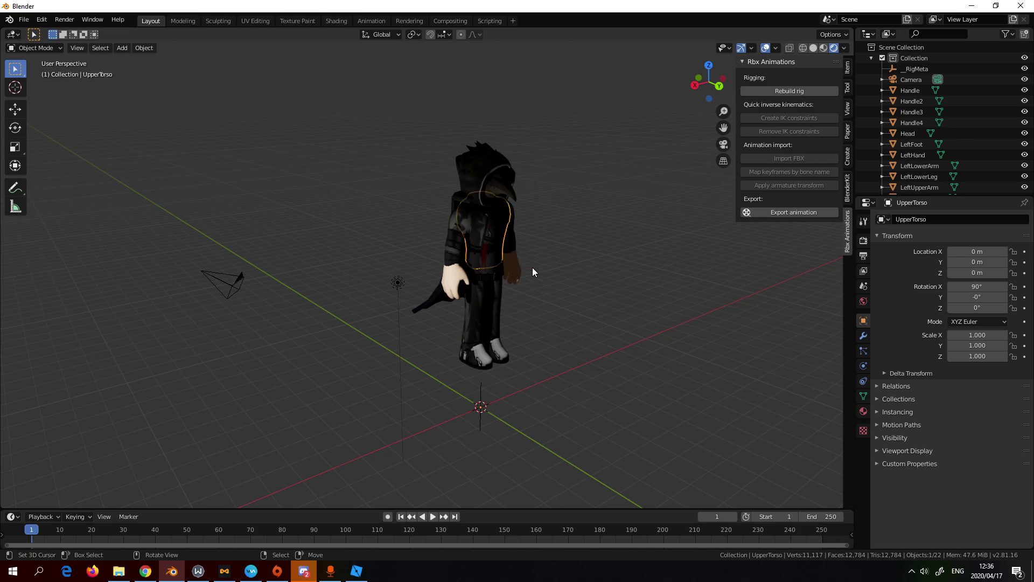
left_click(767, 61)
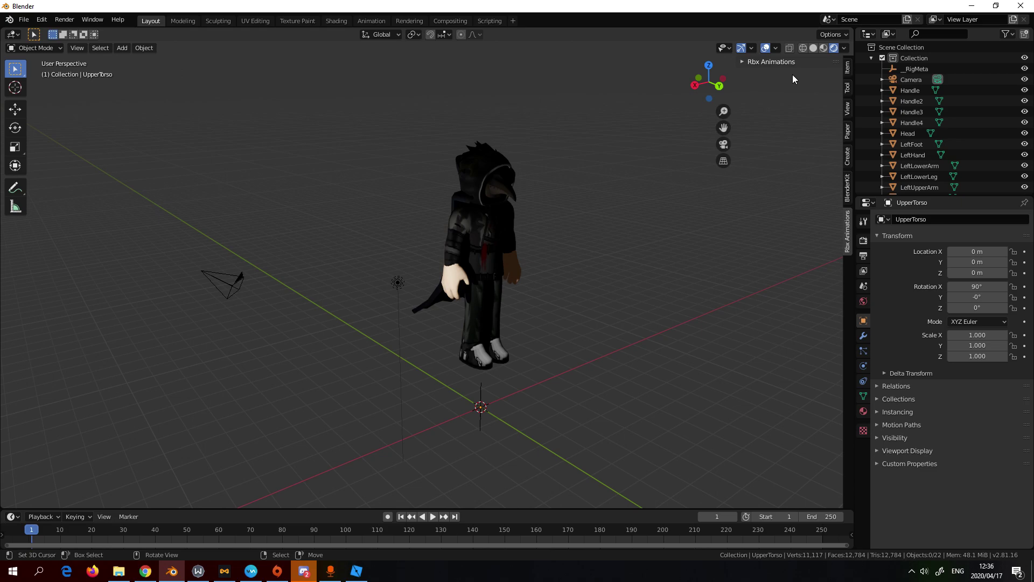
left_click(742, 60)
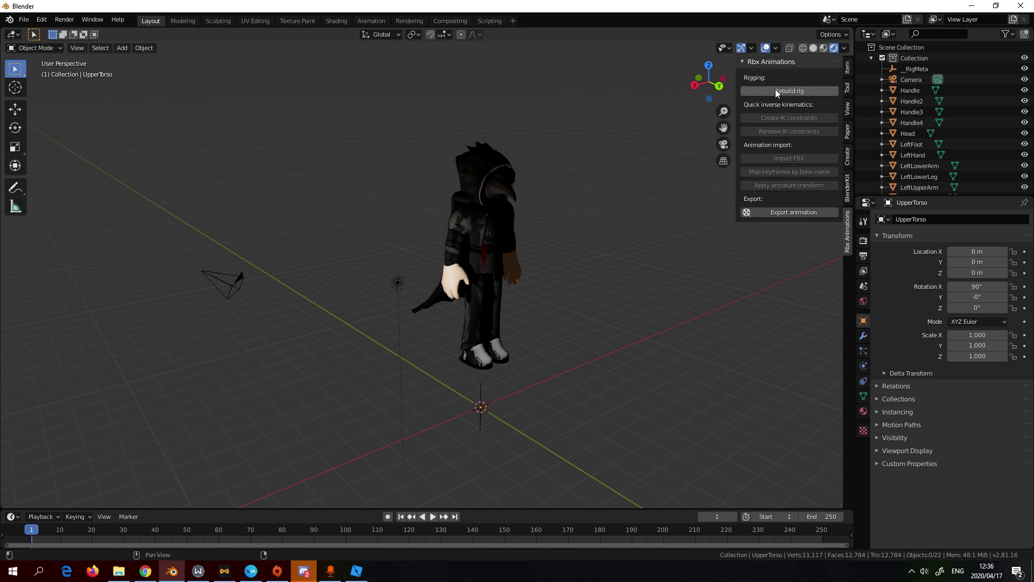
left_click(774, 89)
left_click(754, 116)
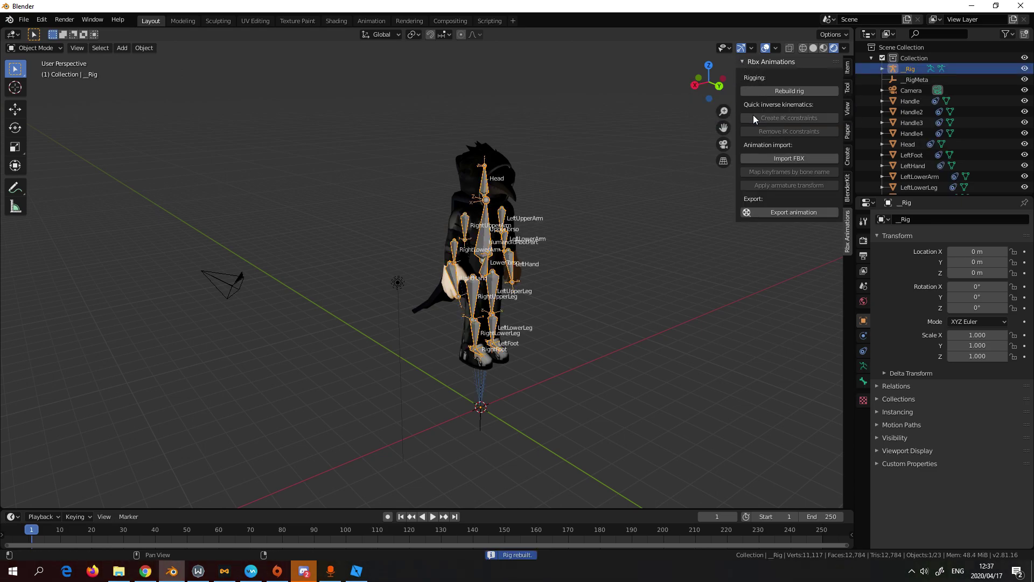
Deselect the rebuilt armature and examine its bones on the character from the front and side
mouse_move(609, 173)
middle_mouse_down()
mouse_move(515, 160)
mouse_move(591, 174)
middle_mouse_up()
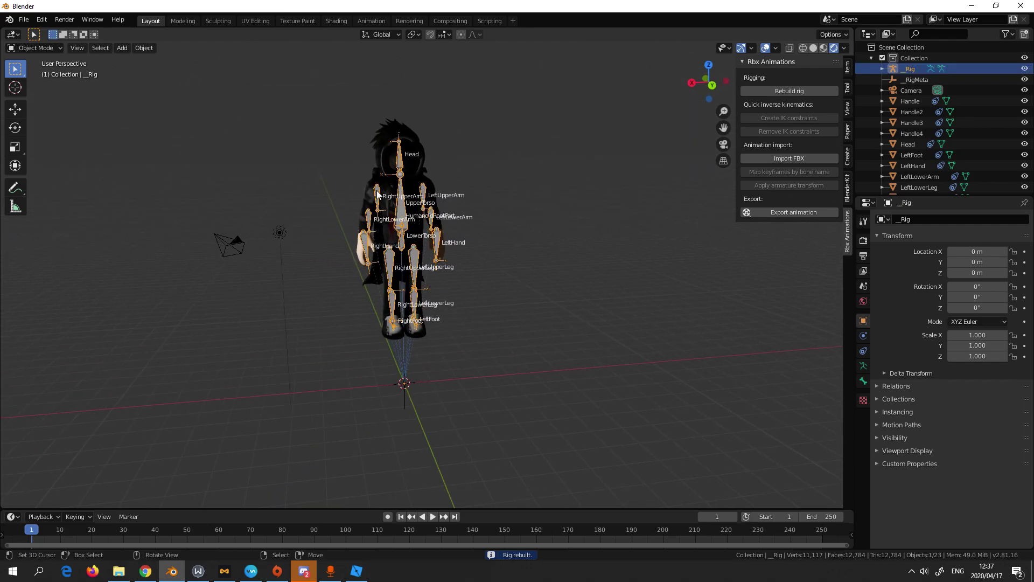
key("shift+grave")
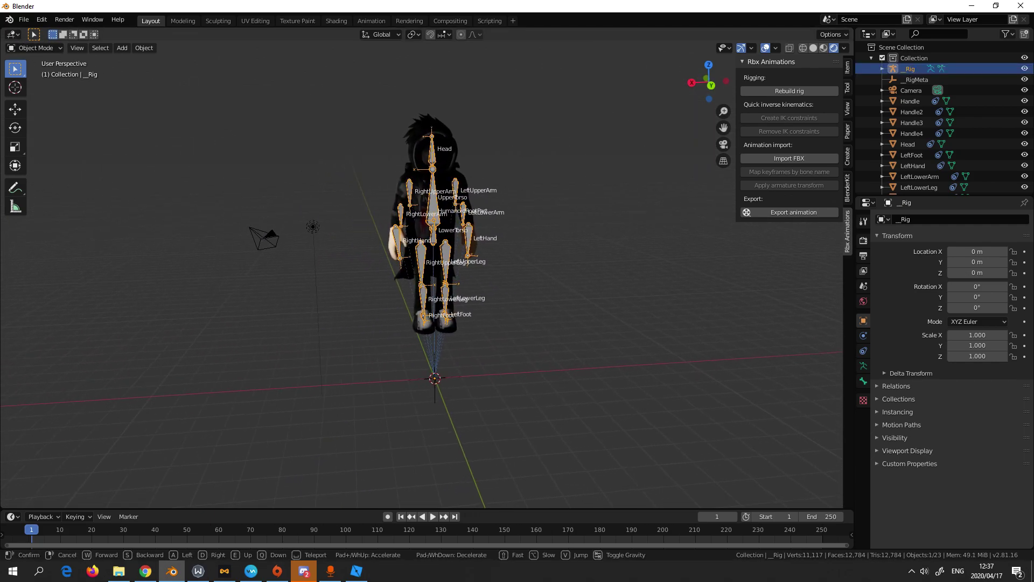
key("a")
key("w")
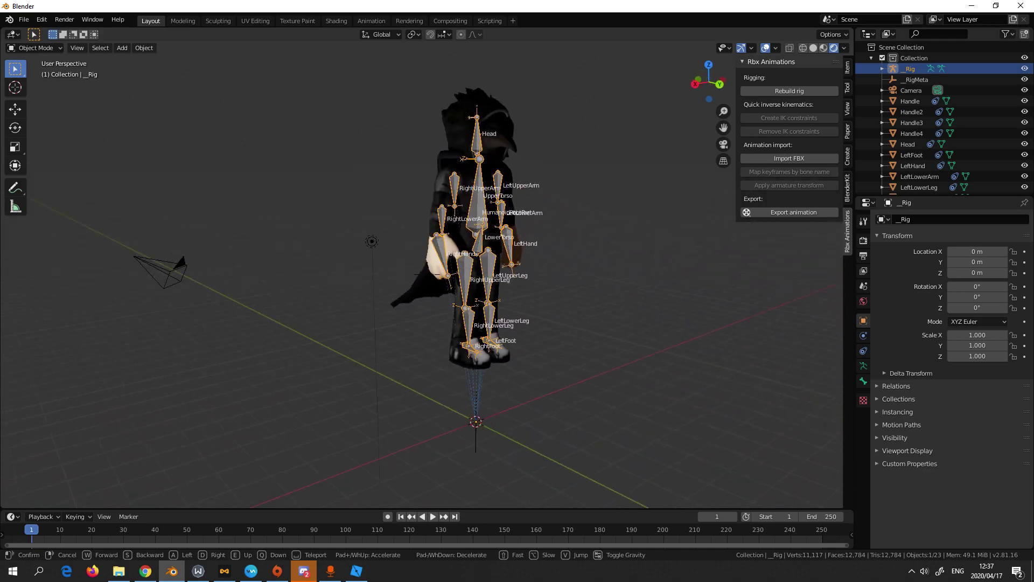
key("s")
left_click(361, 260)
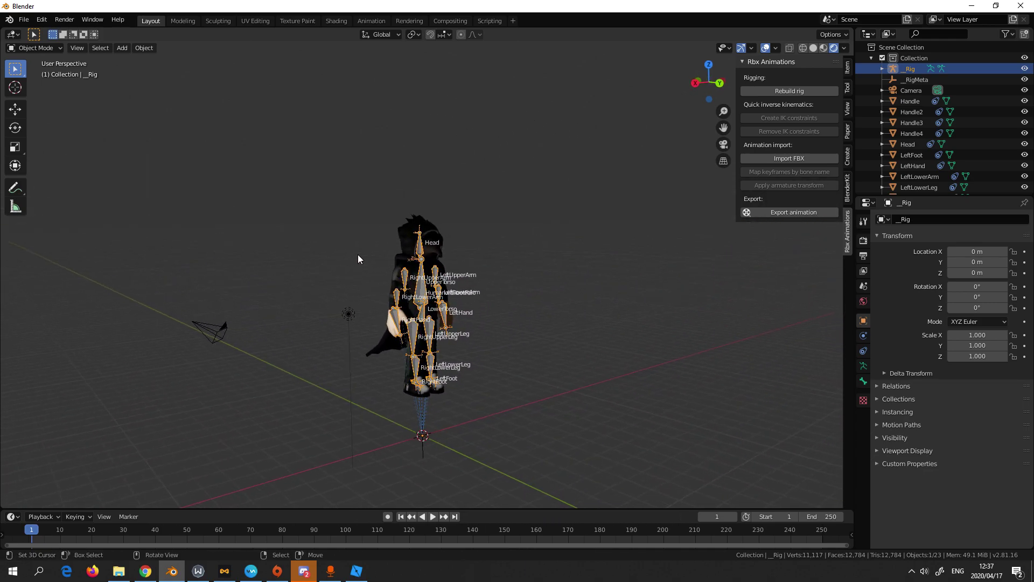
left_click(537, 278)
scroll(491, 280, "up", 2)
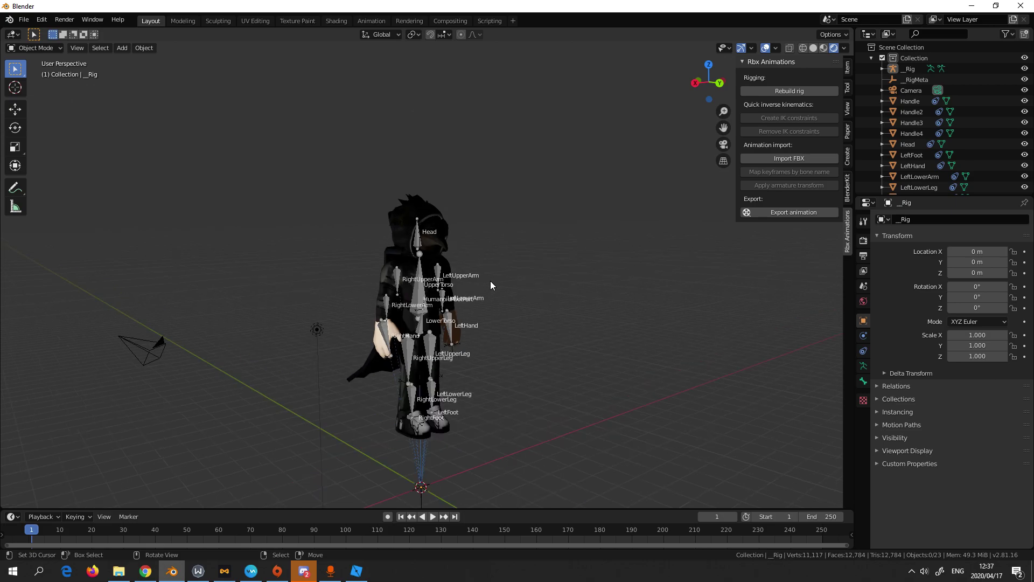
key("shift+grave")
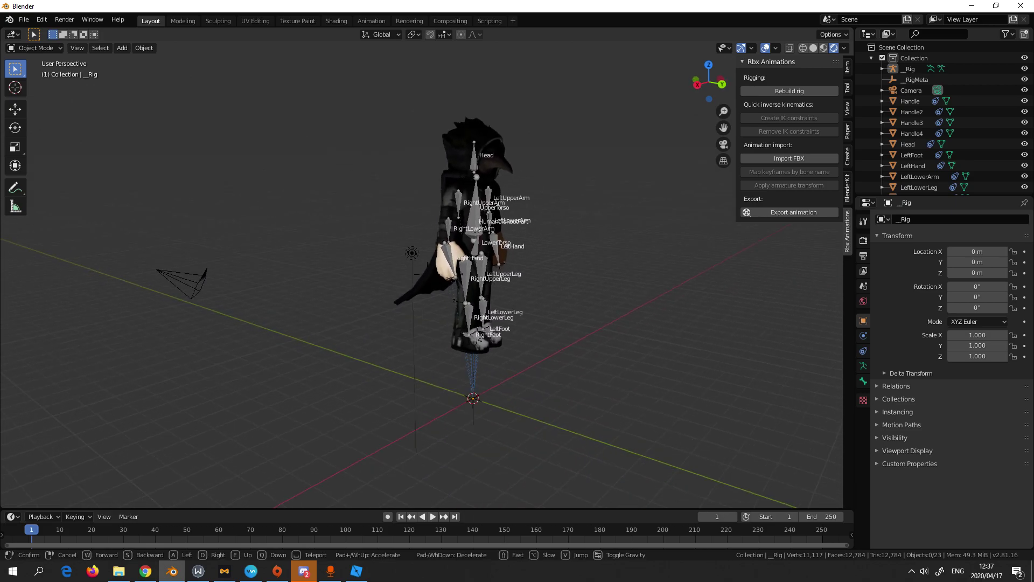
key("a")
key("w")
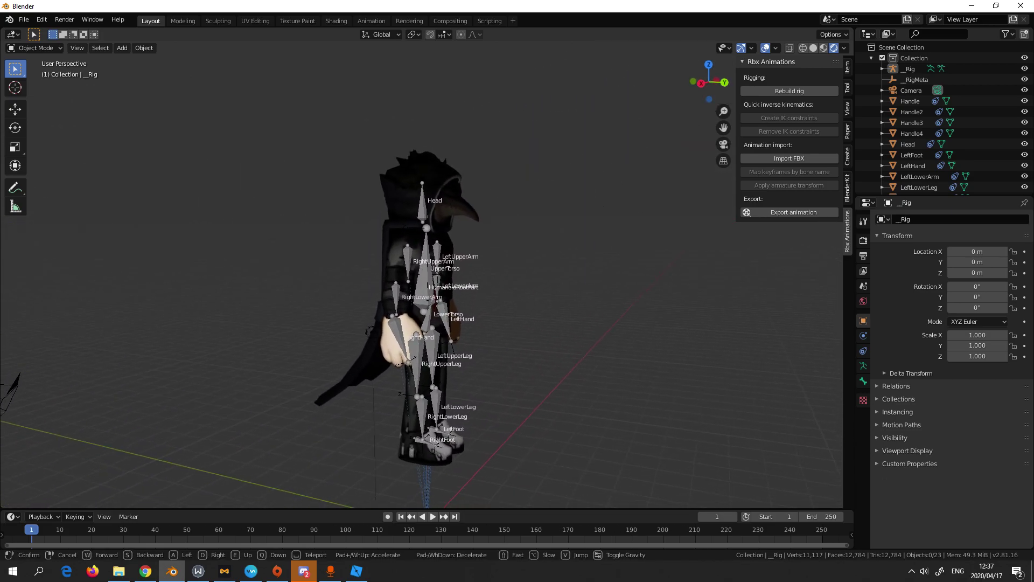
key("s")
left_click(367, 232)
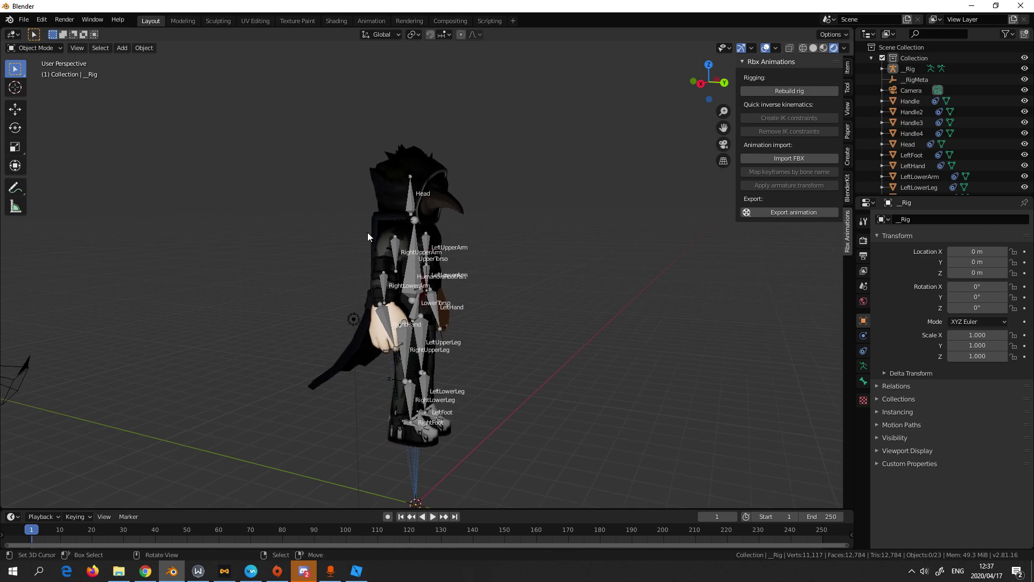
In Pose Mode, rotate the RightUpperArm bone outward from the body and bend the RightLowerArm bone upward
left_click(43, 49)
left_click(36, 84)
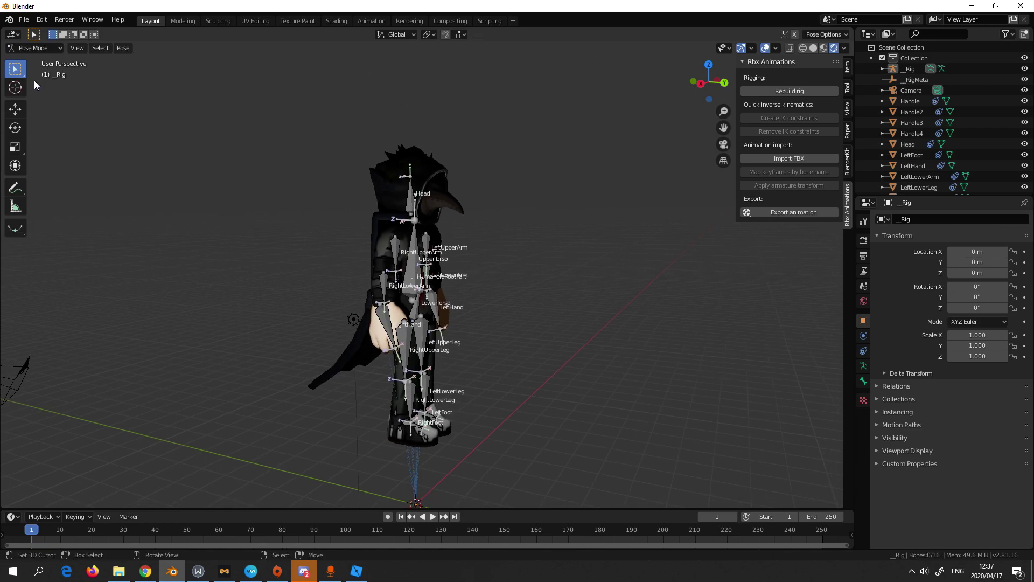
key("shift+grave")
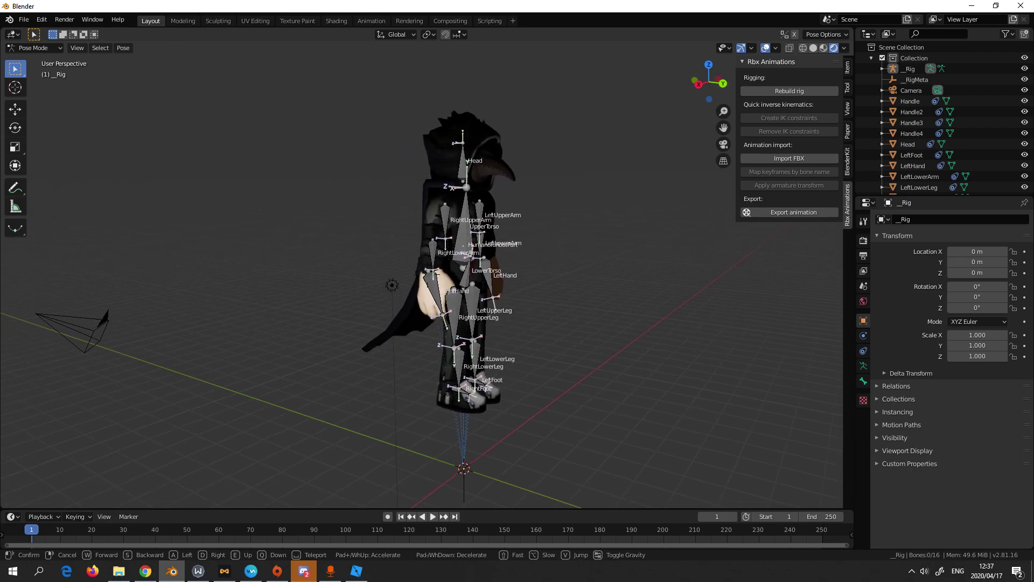
left_click(429, 274)
left_click(444, 271)
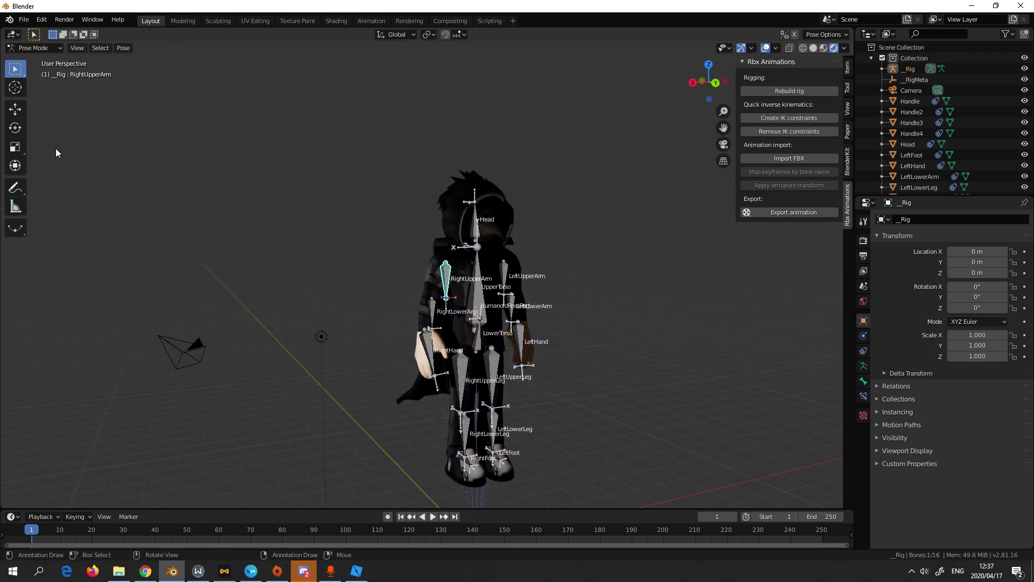
left_click(17, 127)
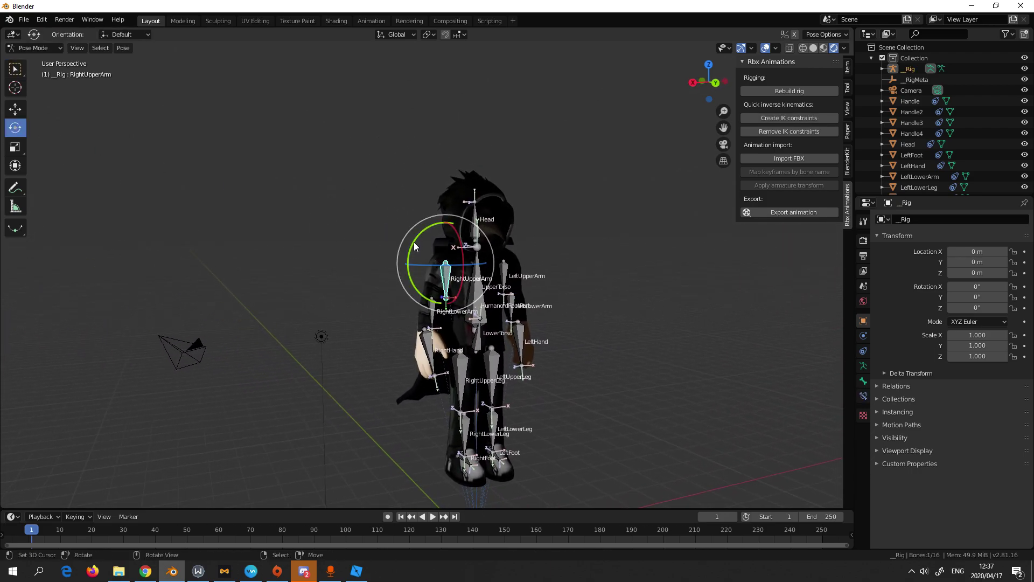
left_click_drag(418, 247, 442, 243)
left_click(395, 274)
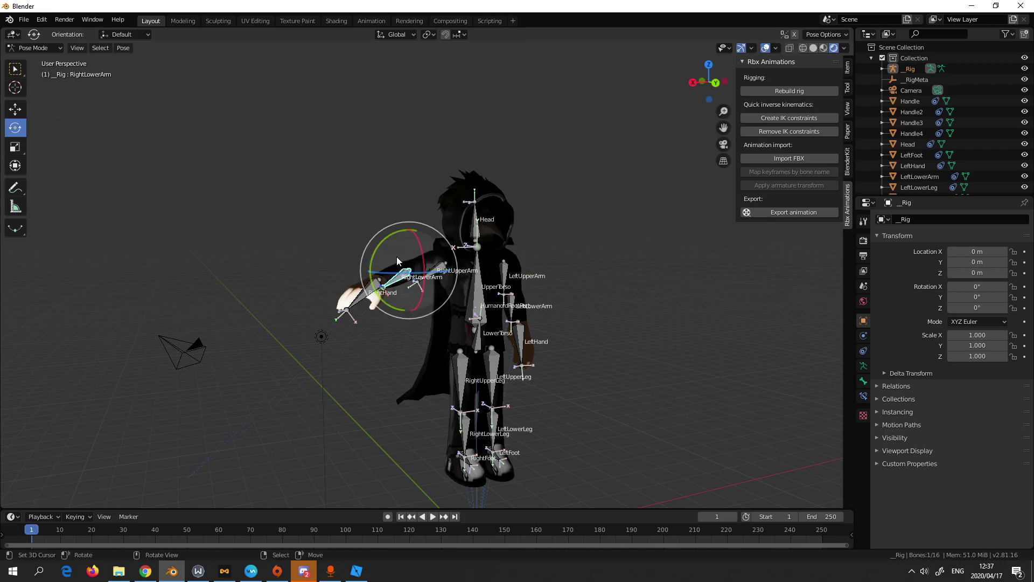
left_click_drag(379, 248, 496, 247)
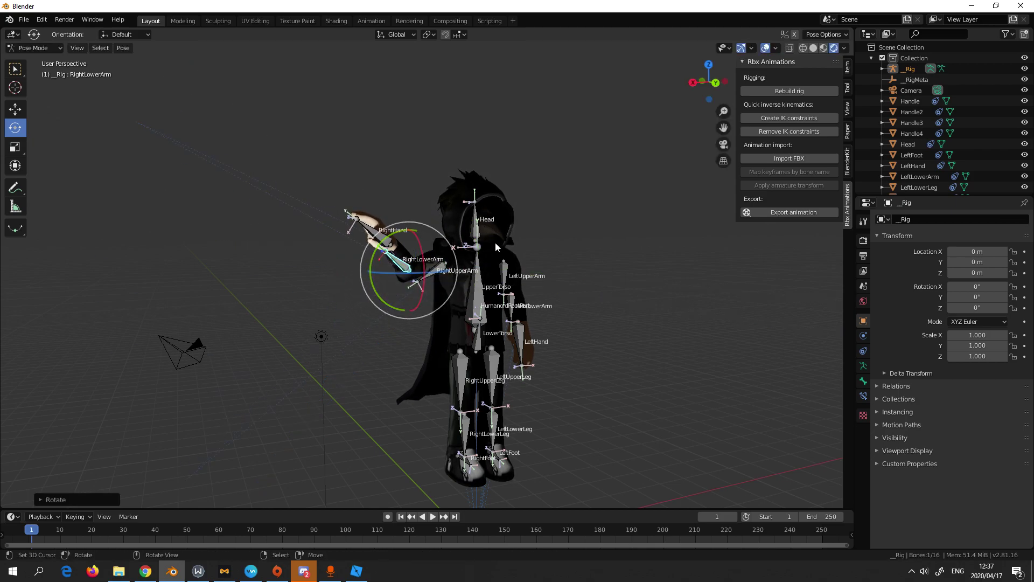
Move the RightLowerArm bone outward along the X axis, away from the upper arm, and deselect it
key("Tab")
scroll(582, 259, "up", 5)
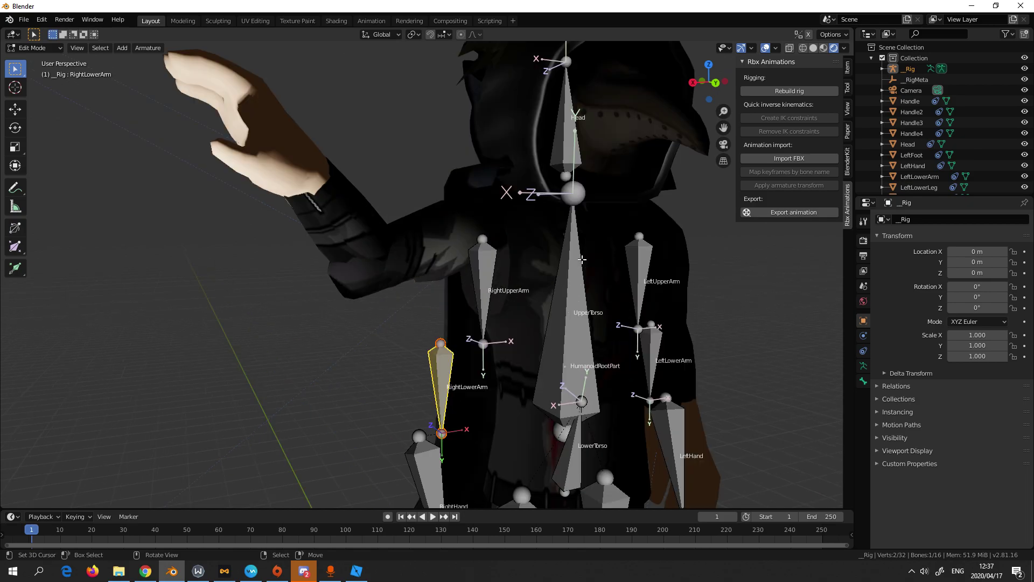
key("Tab")
left_click(16, 109)
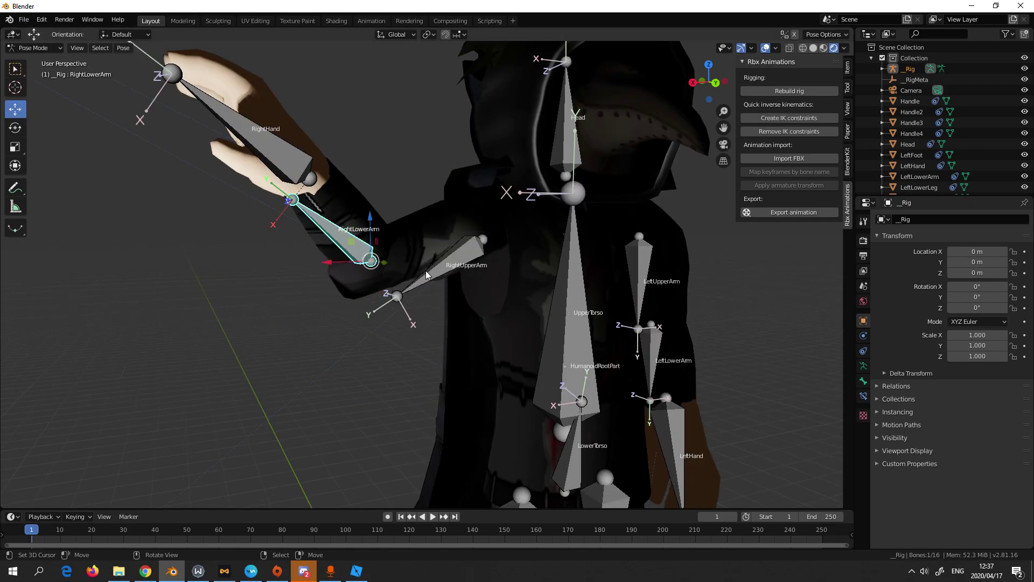
left_click_drag(324, 267, 300, 270)
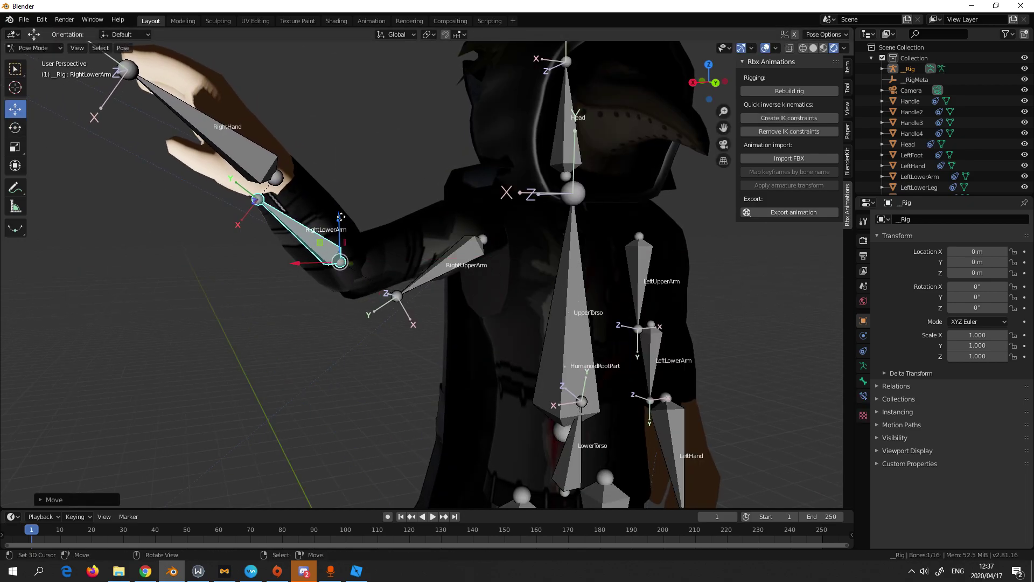
left_click(427, 251)
scroll(428, 251, "down", 5)
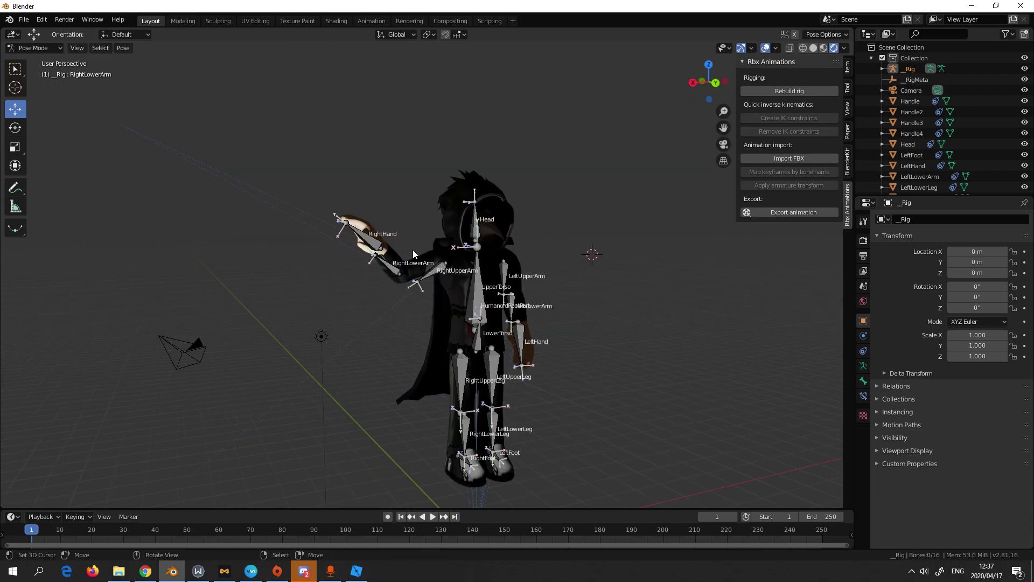
Rotate the RightHand bone until the hand points straight up from the raised forearm, and deselect it
left_click(370, 246)
left_click(15, 127)
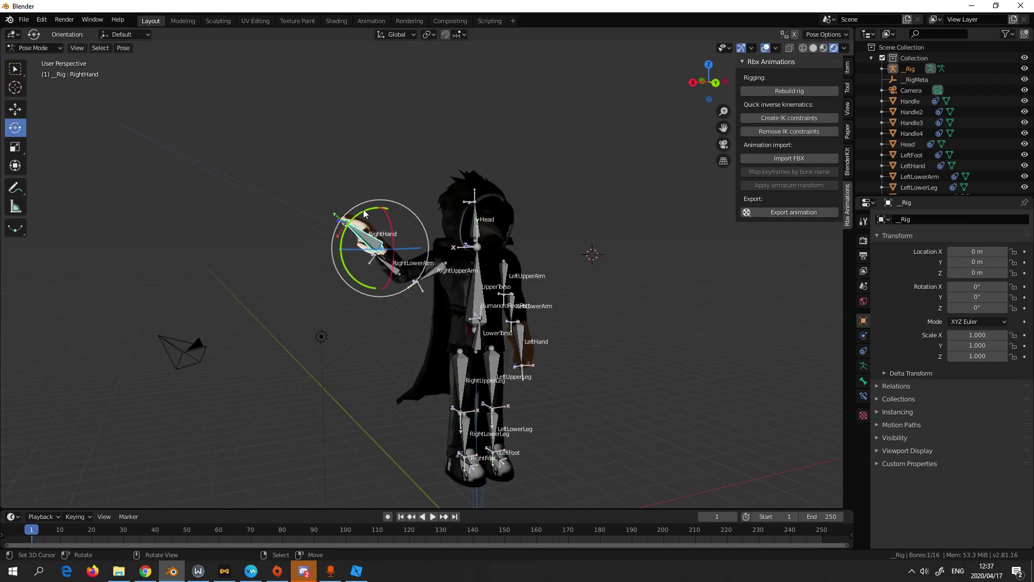
left_click_drag(362, 211, 428, 226)
middle_click_drag(593, 289, 297, 291)
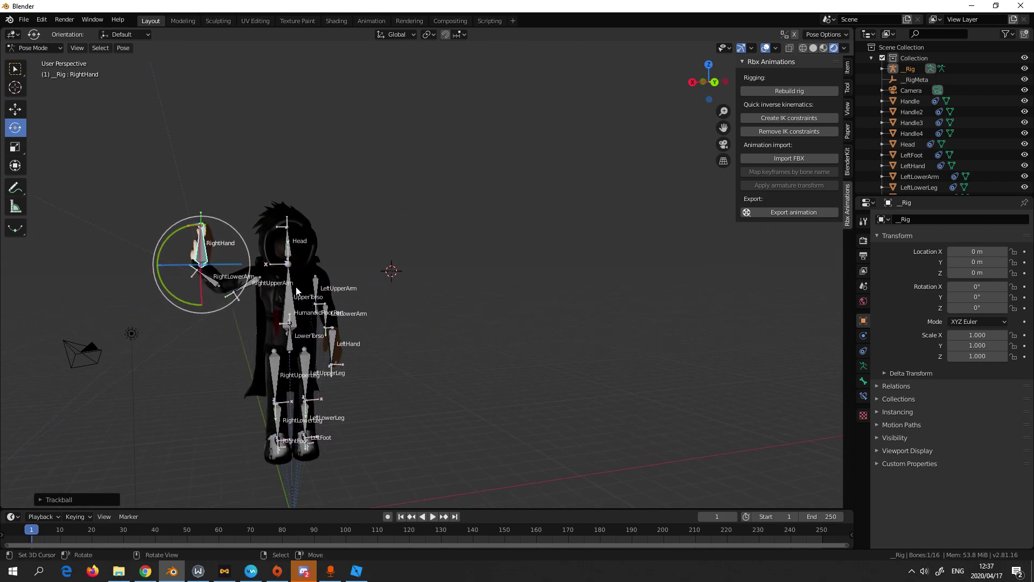
right_click(521, 298)
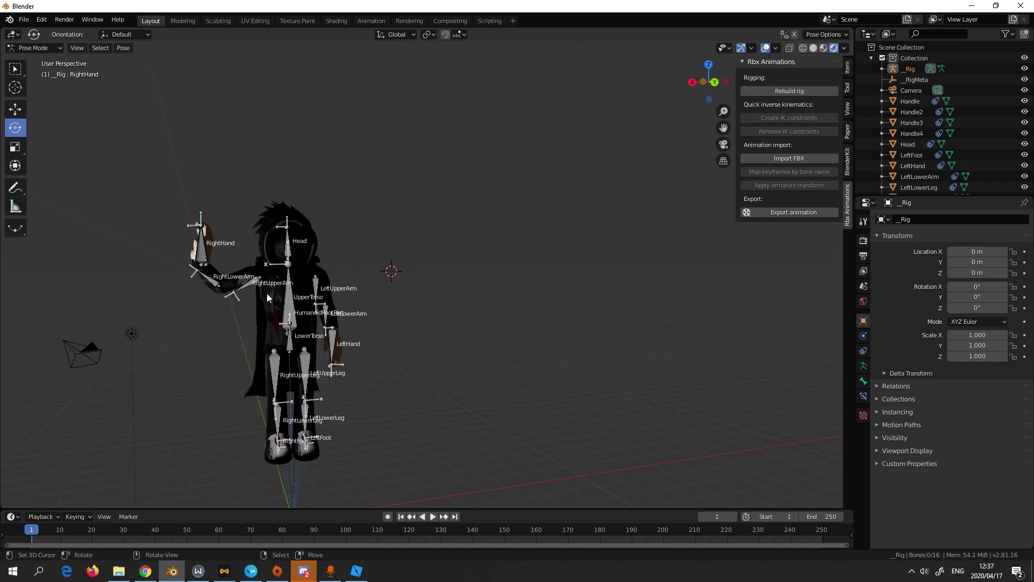
Rotate the right arm bones and the RightHand bone down so the arm hangs beside the body, and clear the selection
left_click(233, 292)
left_click_drag(226, 259, 208, 364)
left_click(227, 307)
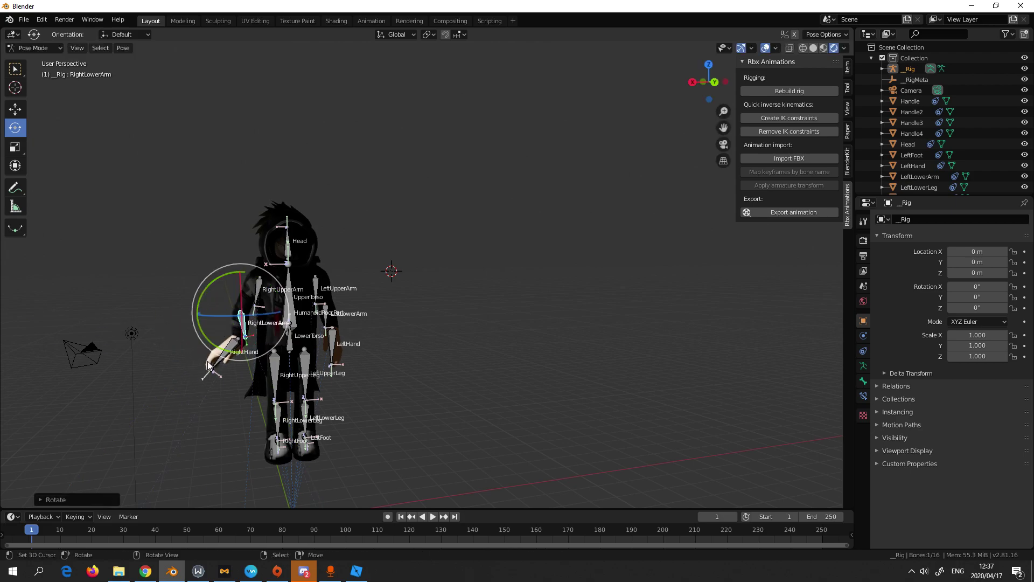
left_click(210, 363)
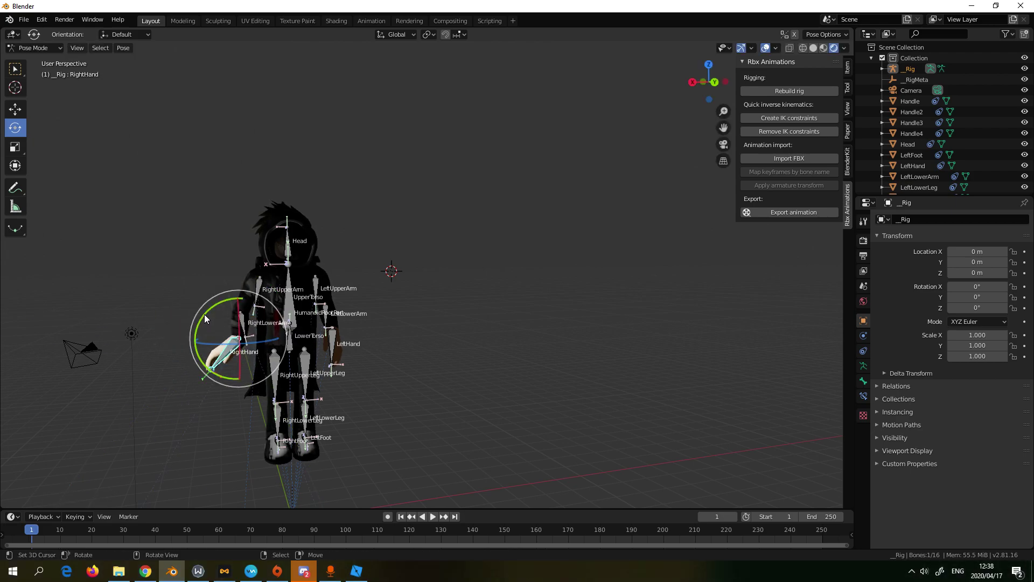
left_click_drag(205, 315, 260, 355)
right_click(454, 342)
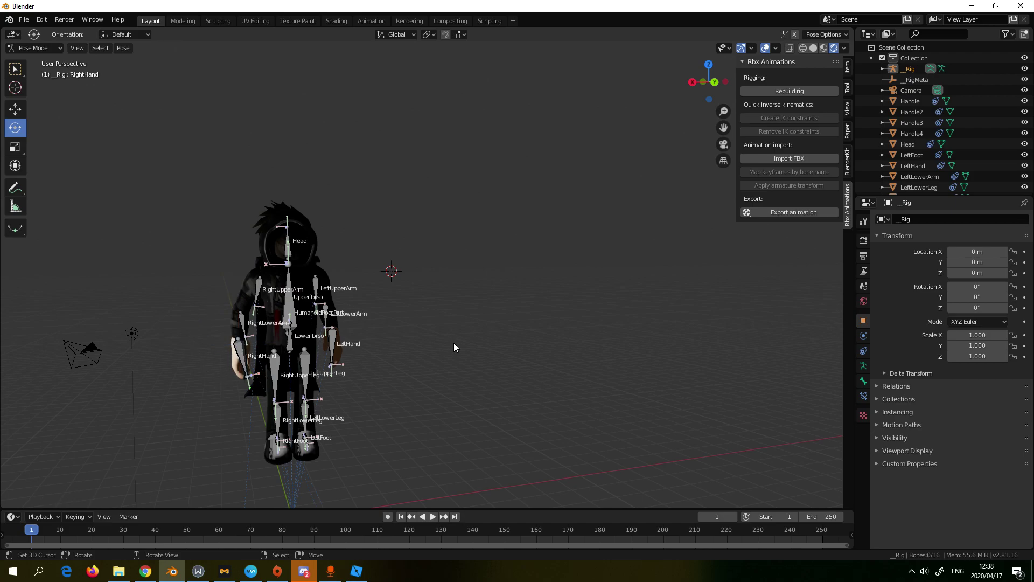
Tilt the Head bone slightly back in Pose Mode and deselect it
key("Tab")
key("Tab")
middle_click_drag(496, 338, 416, 292)
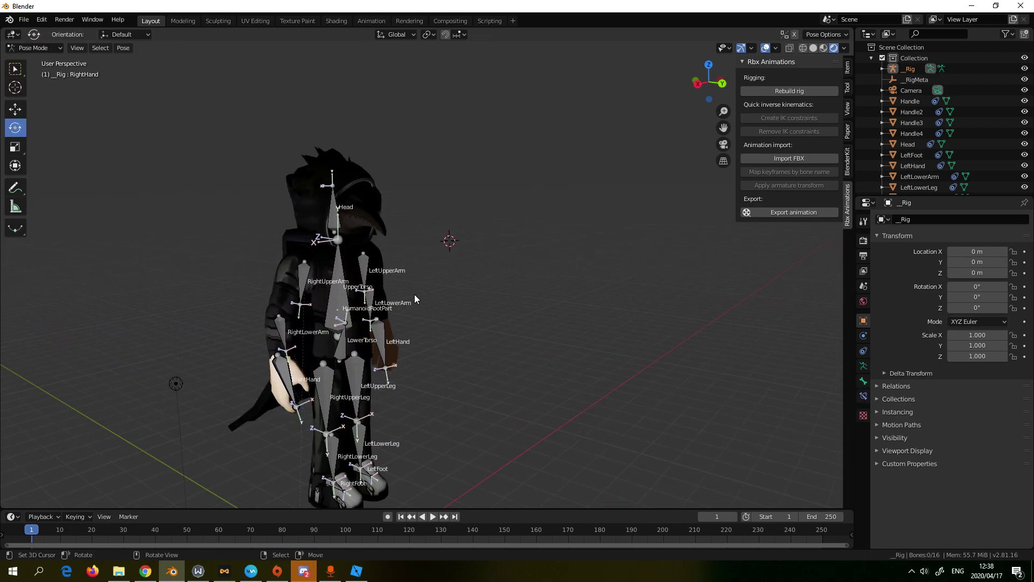
scroll(415, 294, "up", 3)
right_click(287, 185)
left_click_drag(273, 176, 264, 156)
right_click(480, 221)
Examine the posed character and its bones from the side and the front
scroll(480, 221, "down", 2)
middle_click_drag(480, 221, 494, 228)
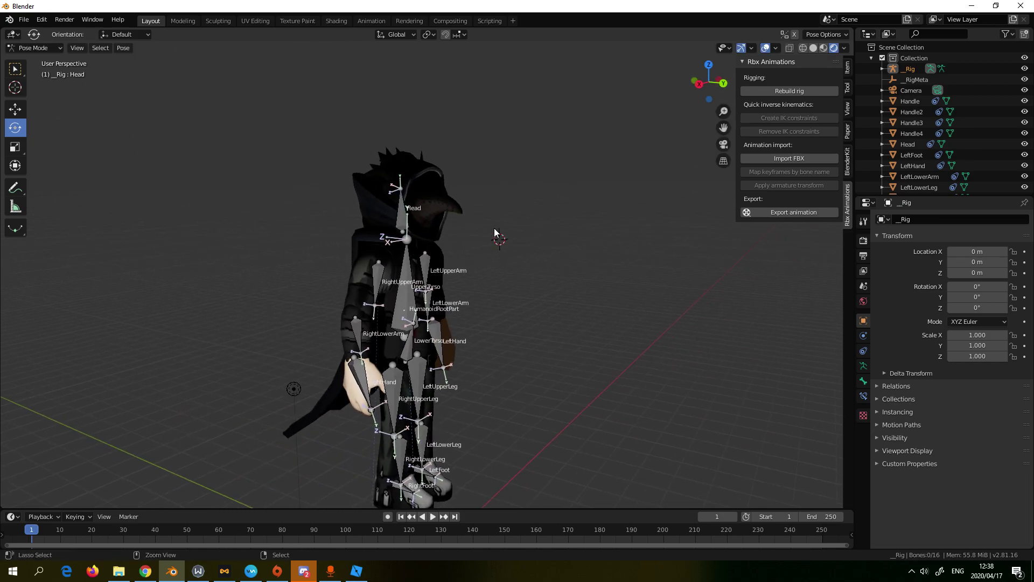
scroll(617, 227, "down", 3)
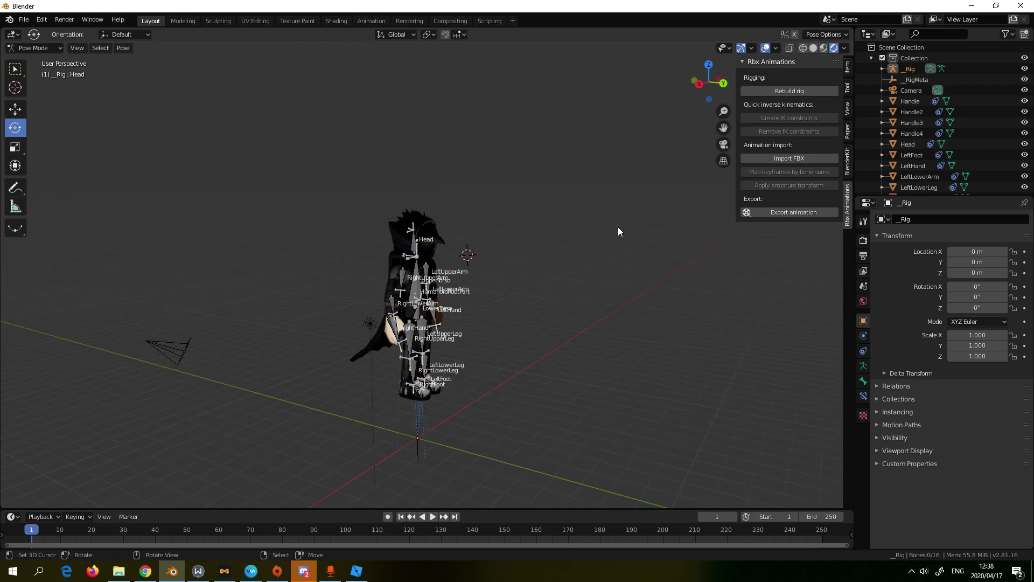
scroll(619, 228, "up", 3)
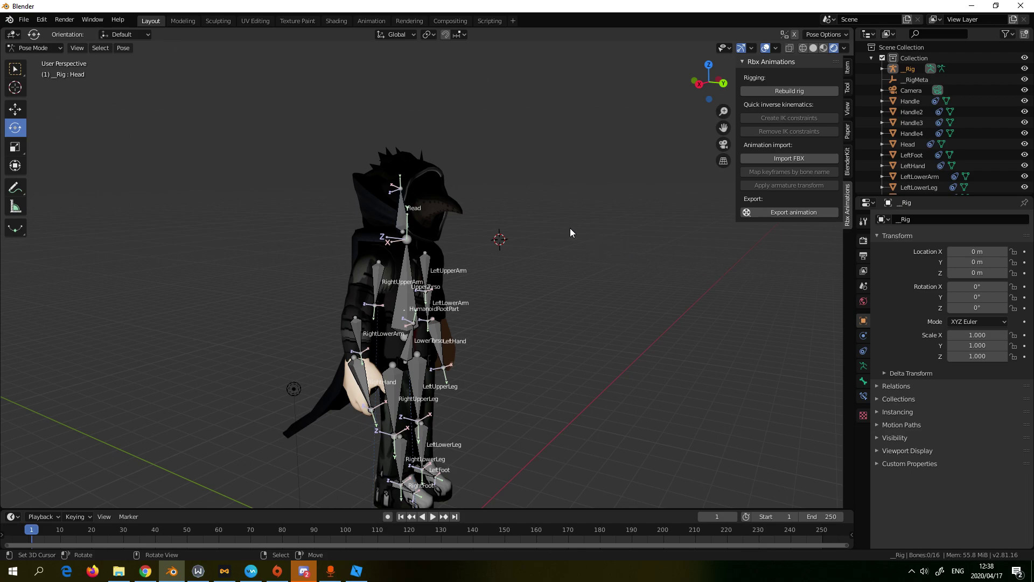
middle_click_drag(641, 284, 629, 279)
middle_click_drag(560, 292, 516, 302)
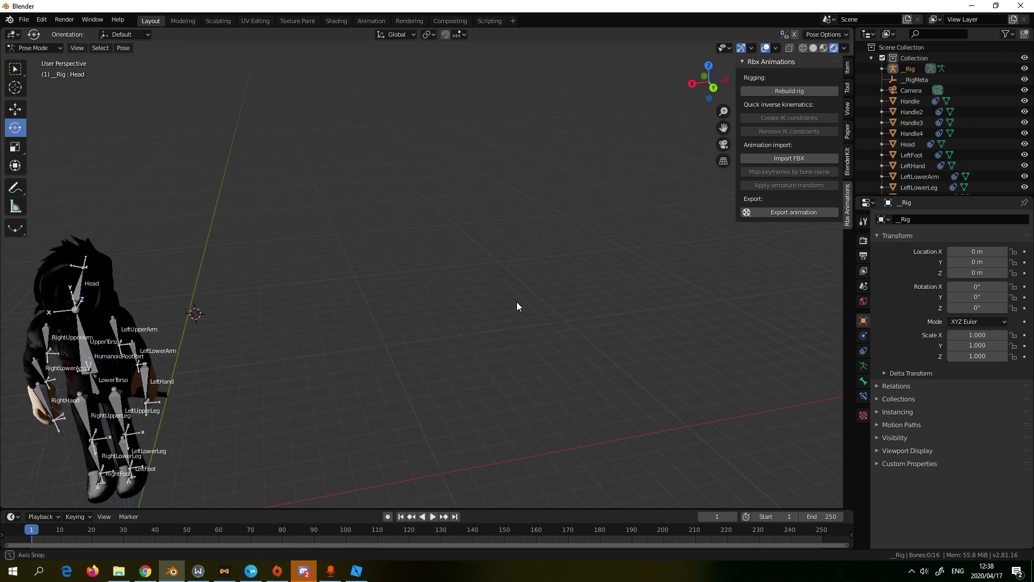
middle_click_drag(437, 289, 650, 269, "shift")
scroll(651, 272, "down", 5, "ctrl")
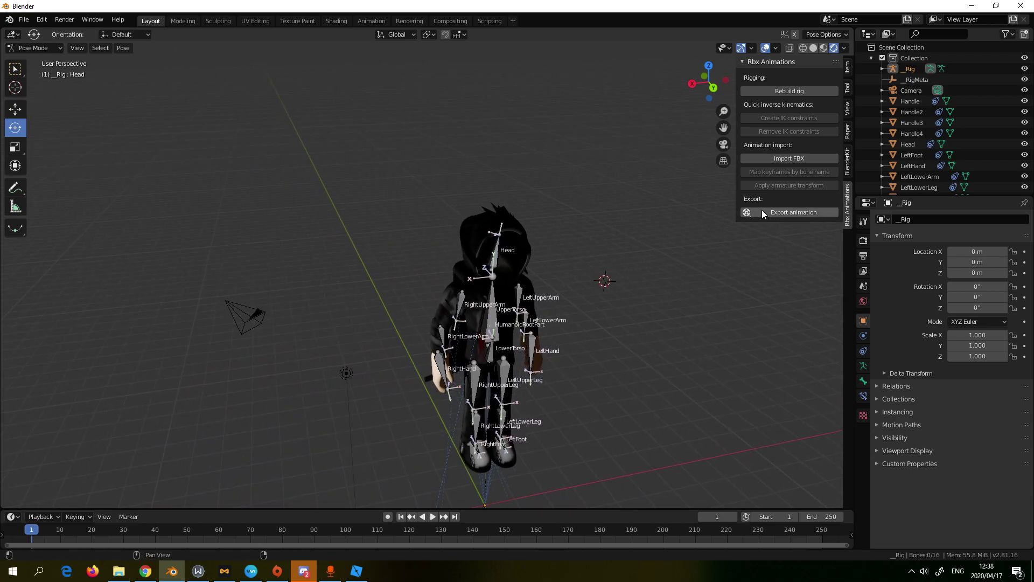
middle_click_drag(747, 224, 764, 251)
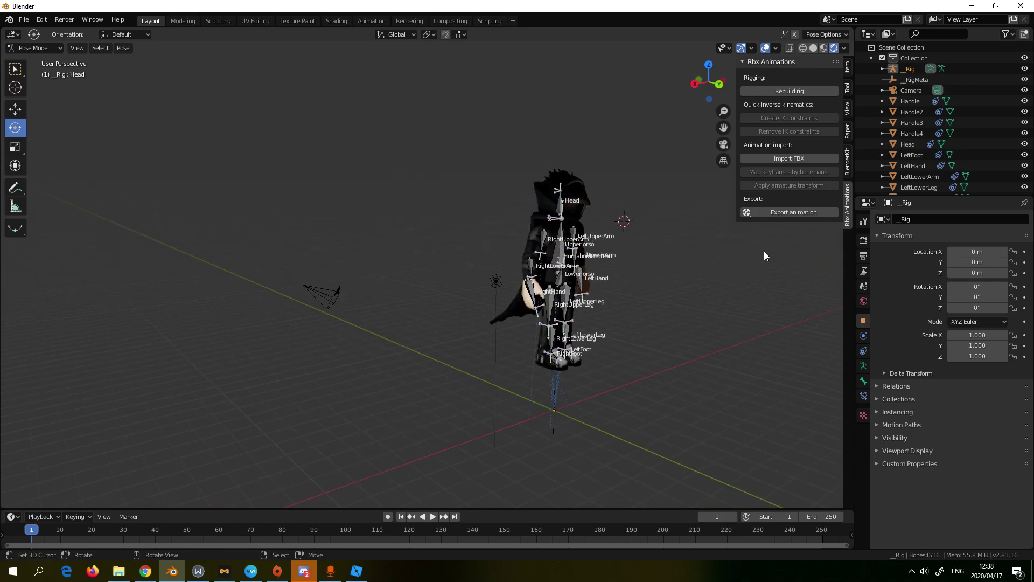